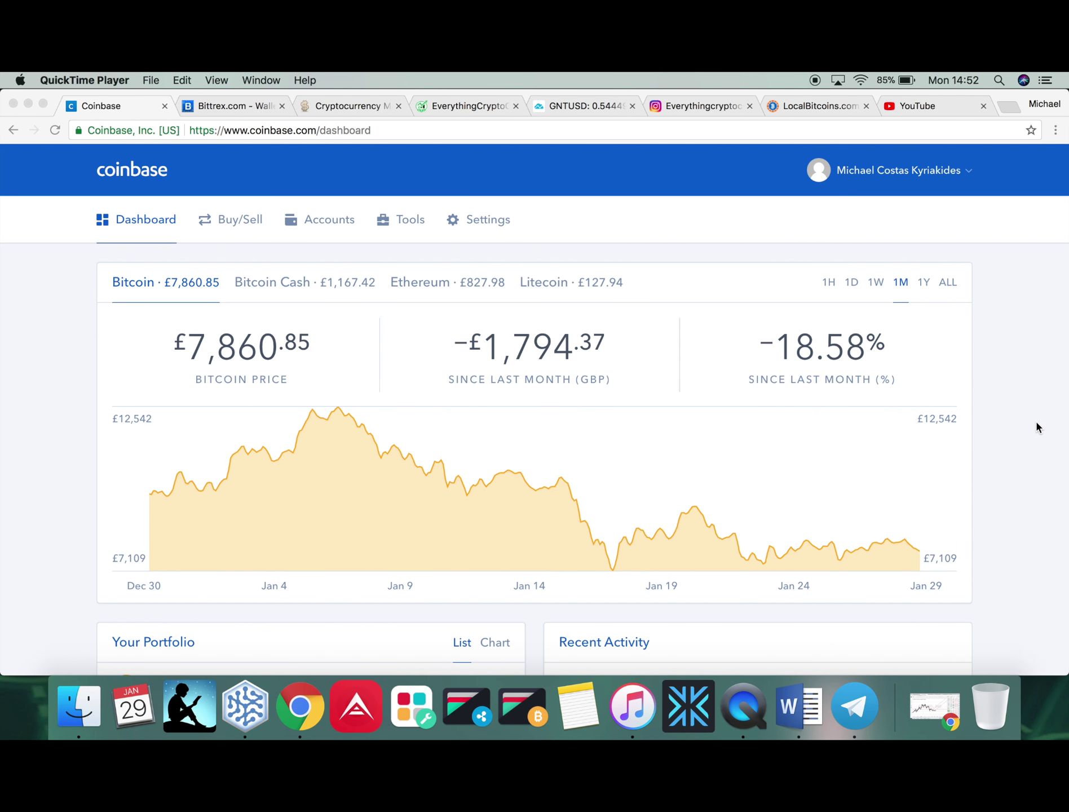
Step: Review the Jan 29 purchase of 0.17992429 BTC in Accounts, then go back to the Bitcoin Buy page
click(257, 217)
click(249, 226)
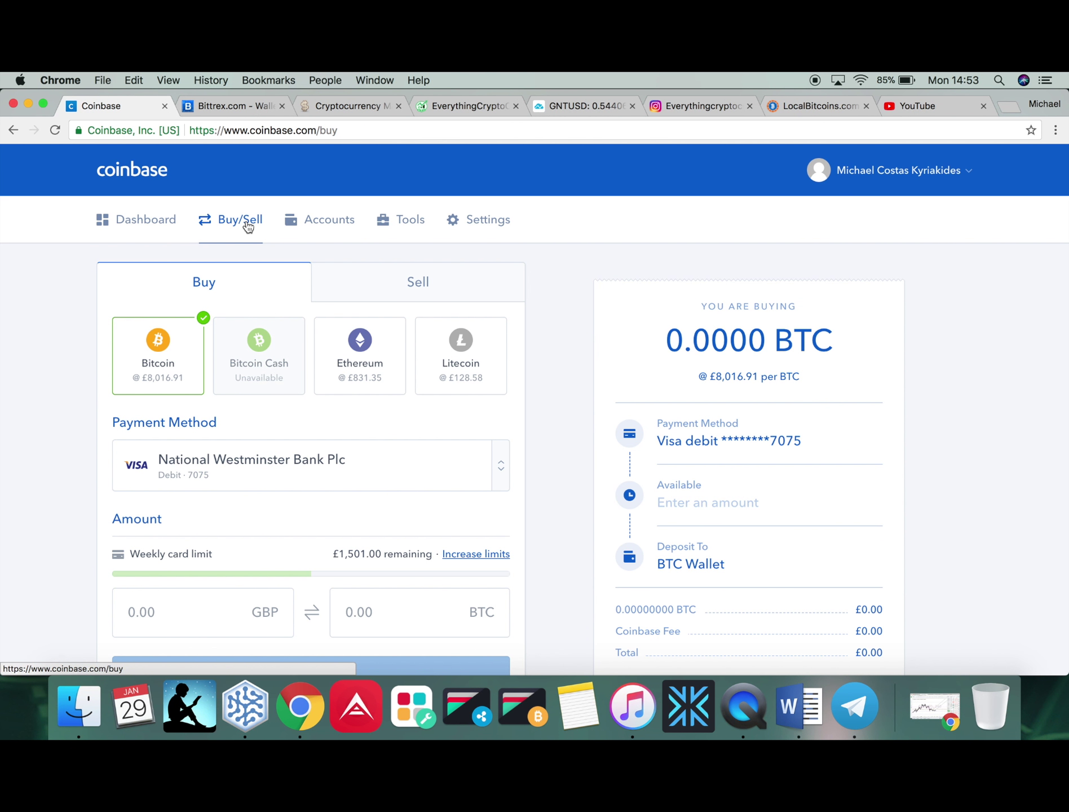
scroll(305, 298, down, 3)
scroll(436, 394, up, 3)
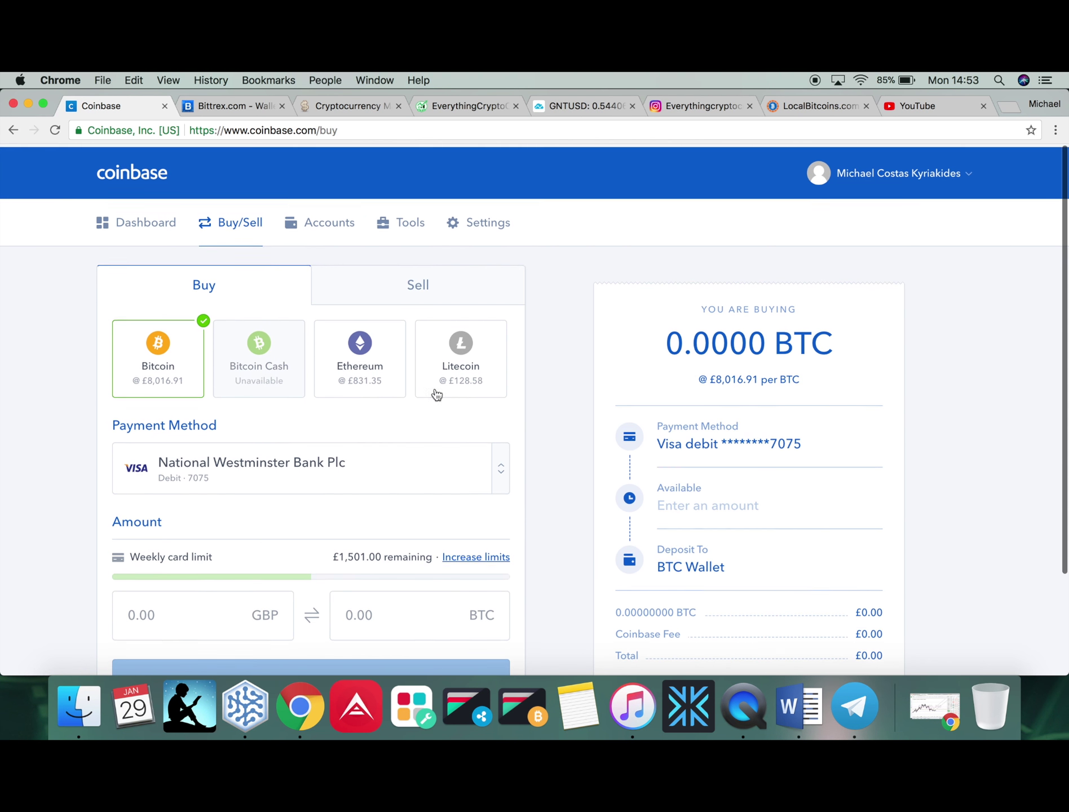
click(320, 230)
scroll(396, 333, down, 2)
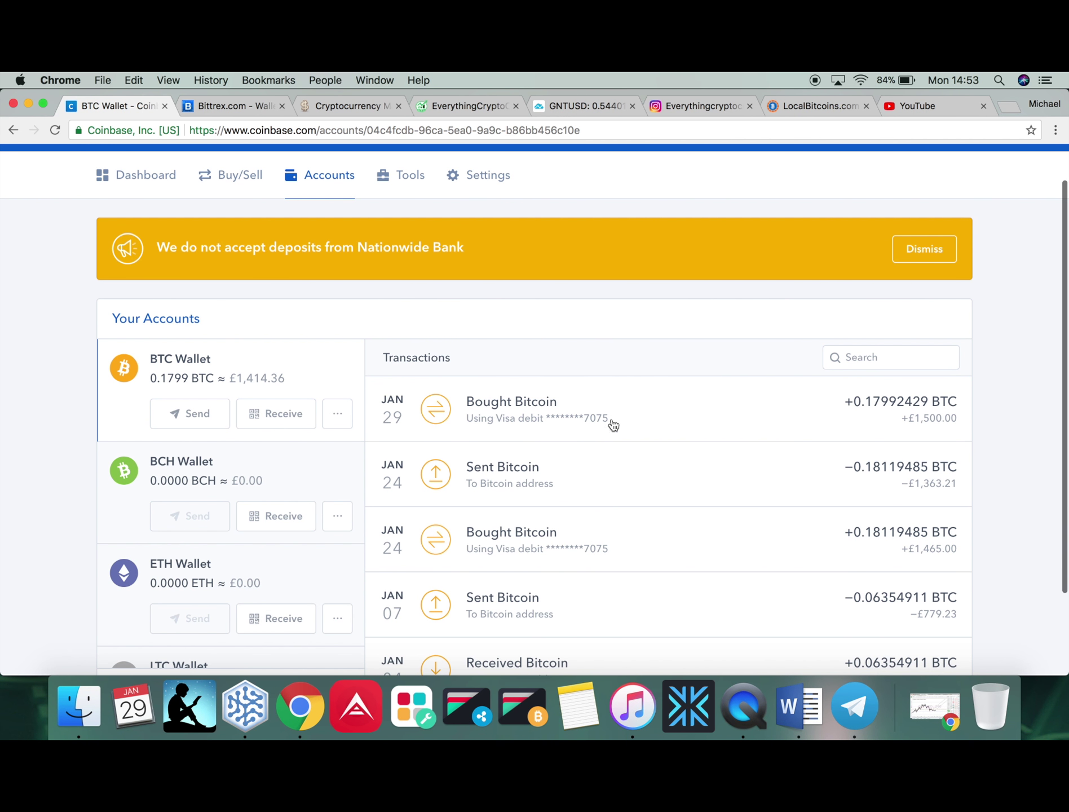
click(619, 420)
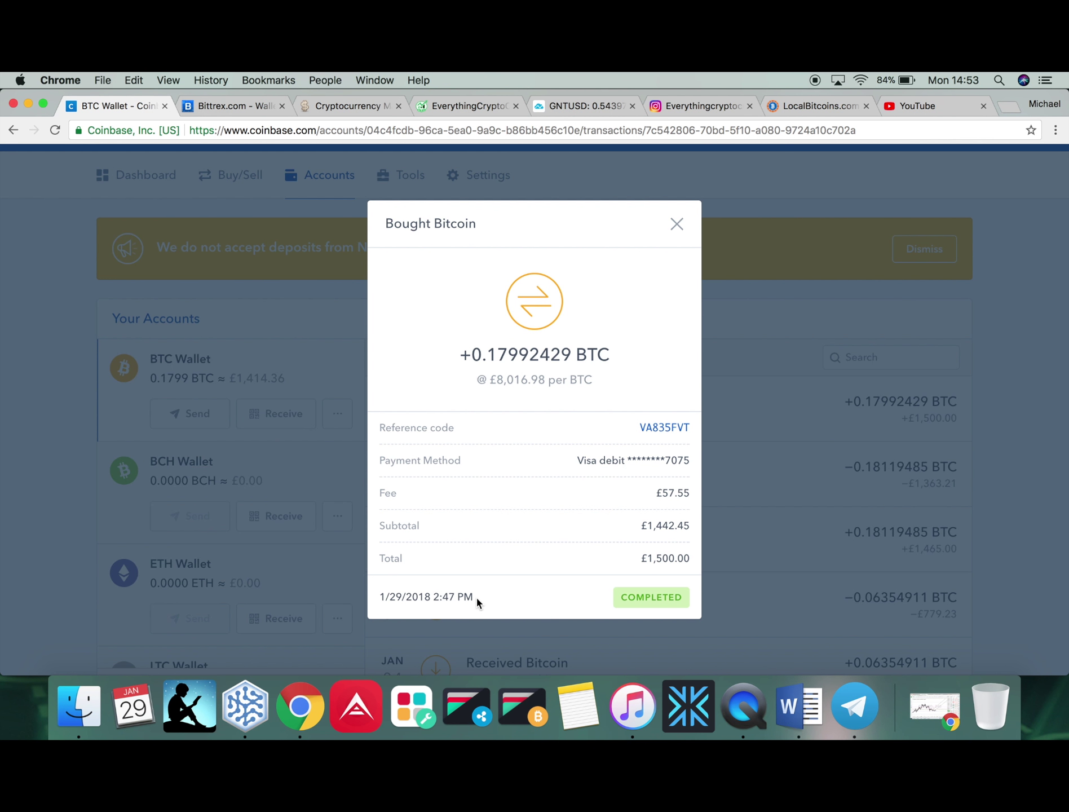
click(733, 473)
click(225, 173)
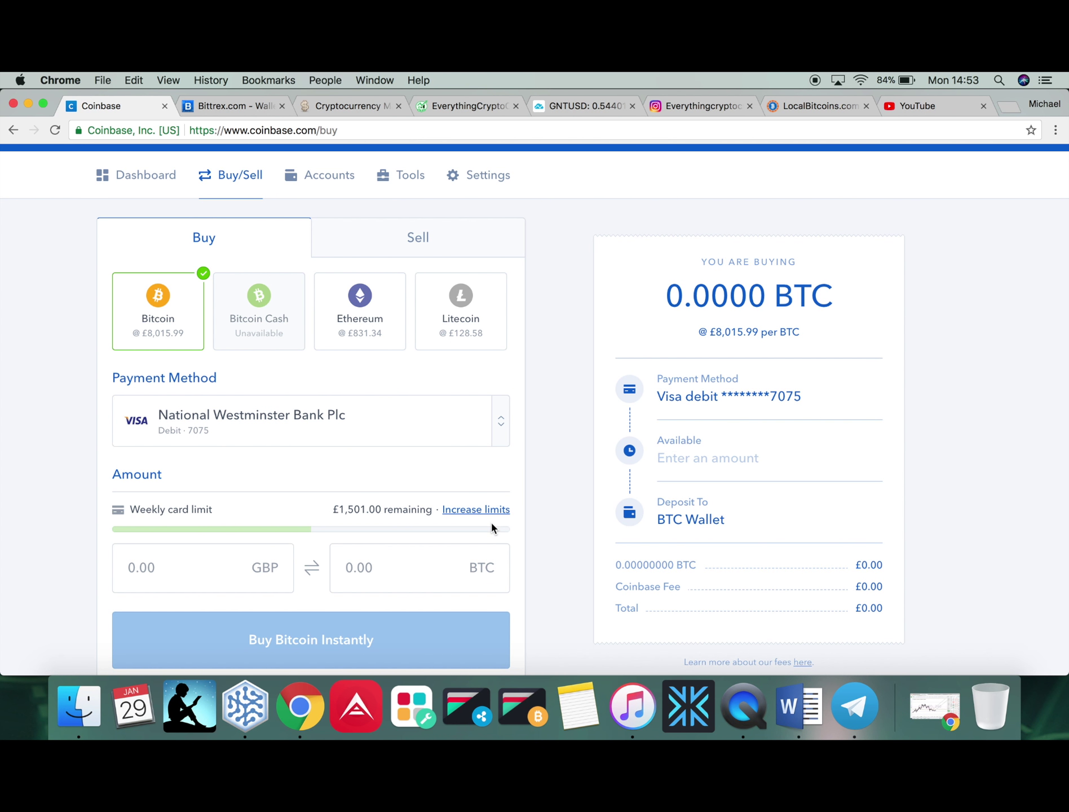
click(167, 181)
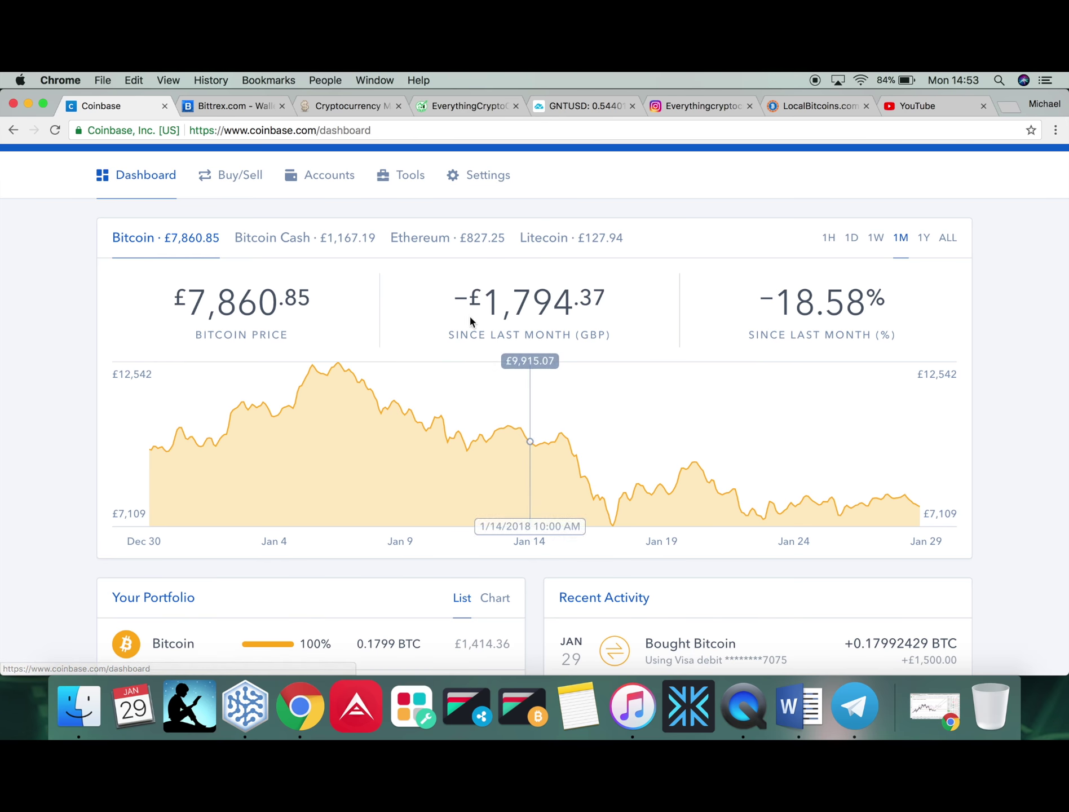
scroll(438, 301, down, 4)
scroll(501, 317, up, 2)
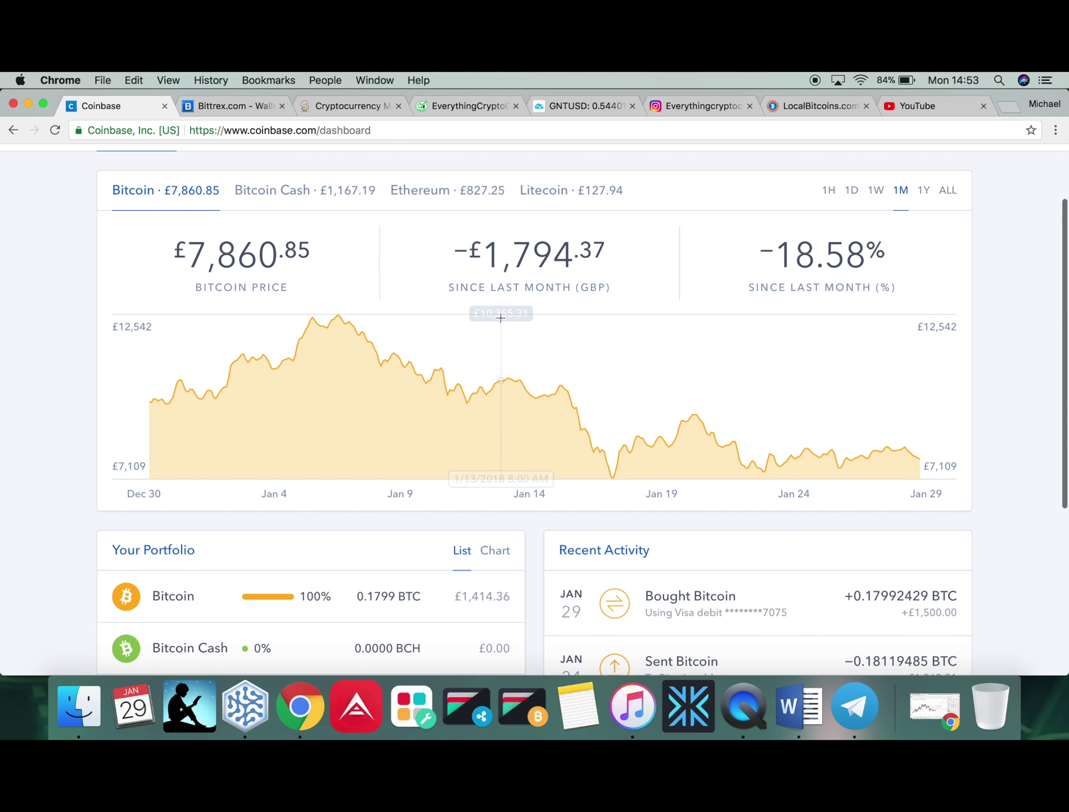
scroll(500, 317, up, 3)
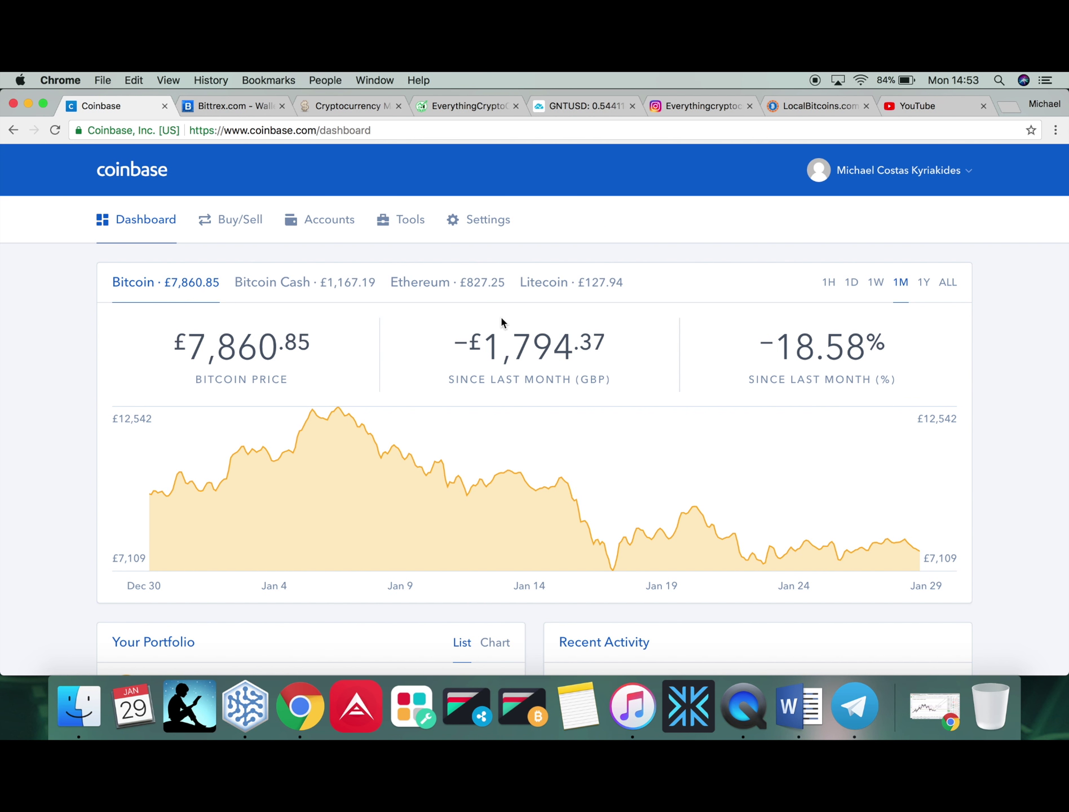
click(224, 220)
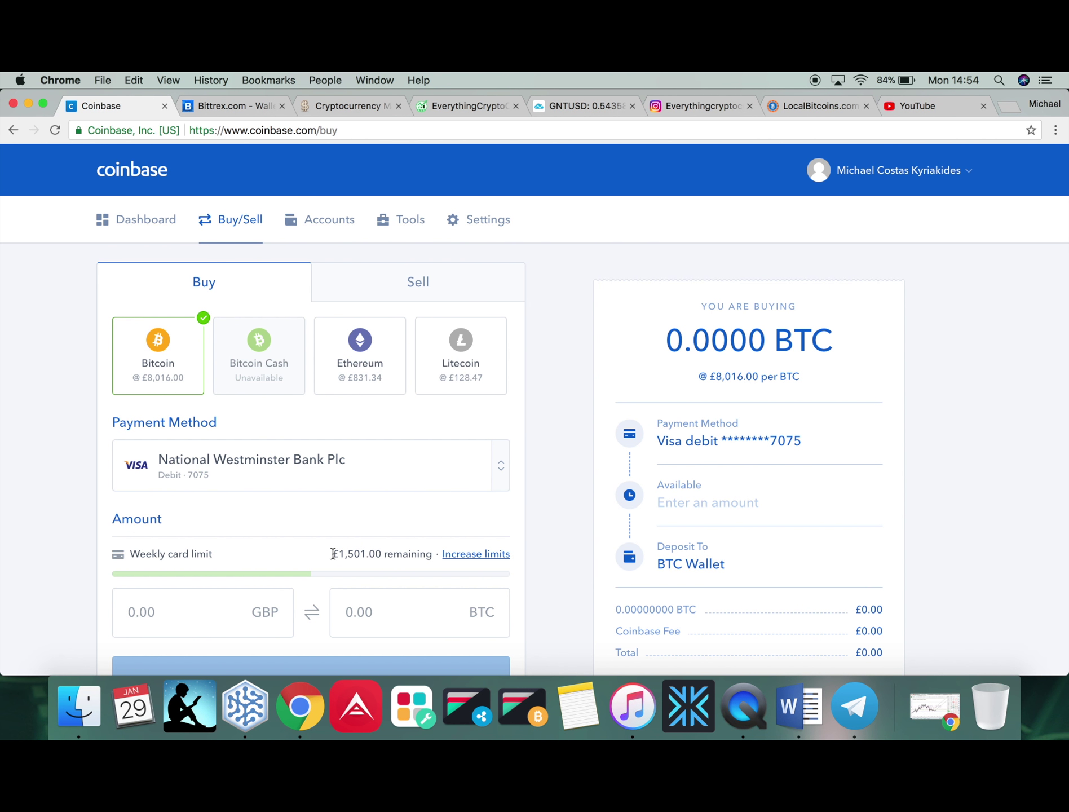
drag(330, 554, 430, 557)
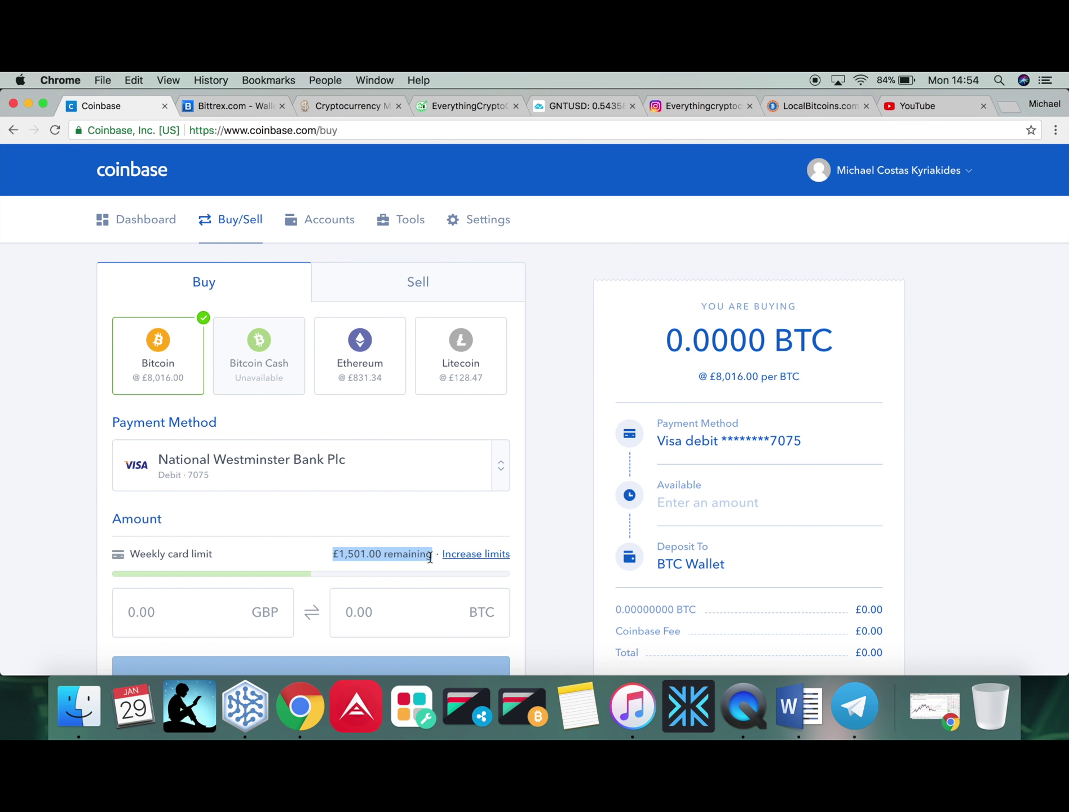
click(422, 516)
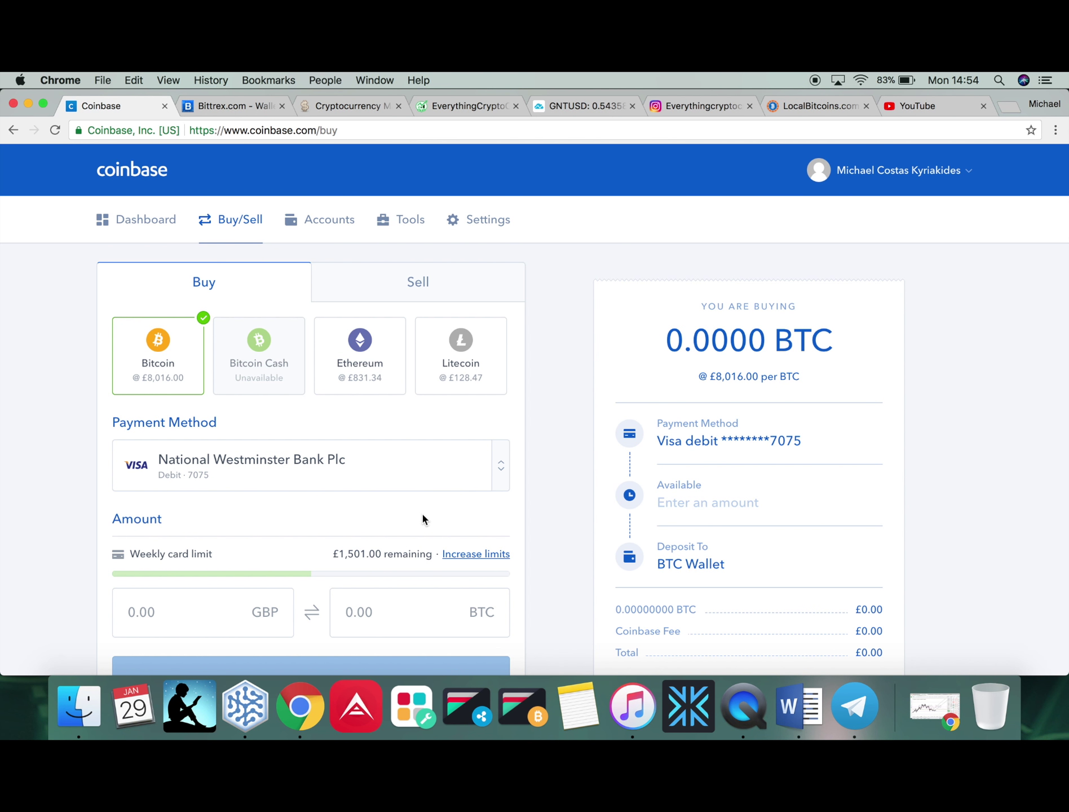
click(358, 105)
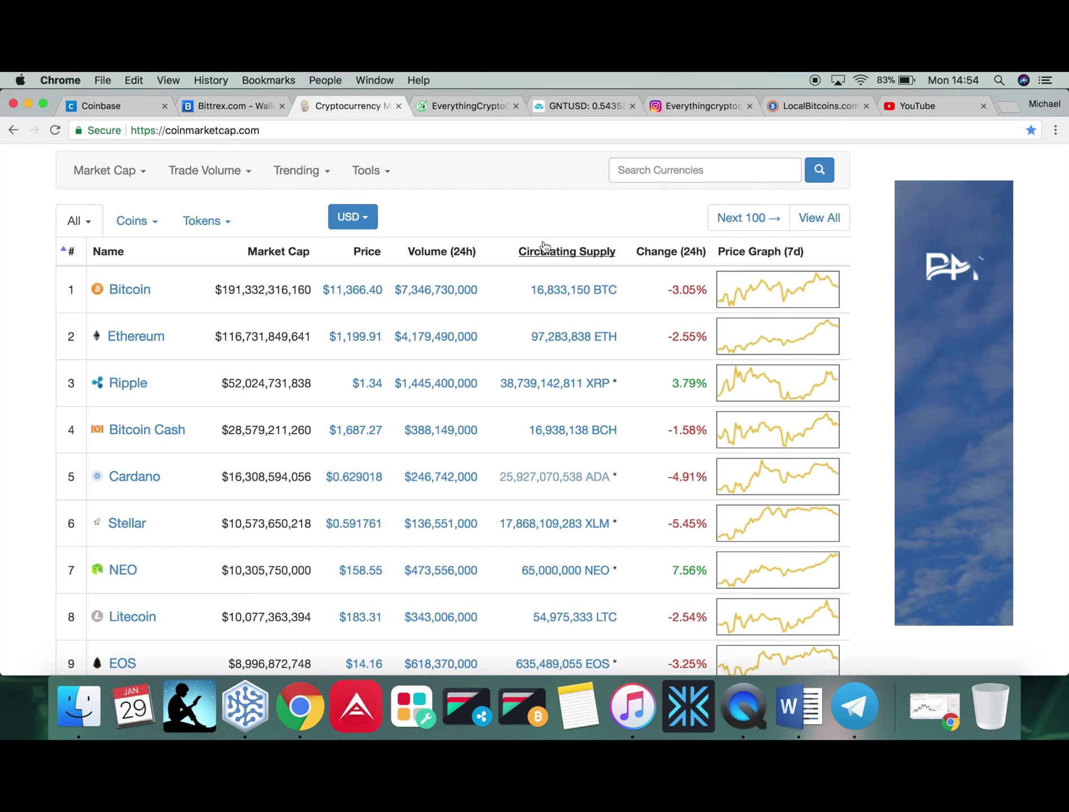
scroll(544, 247, up, 5)
scroll(620, 350, down, 1)
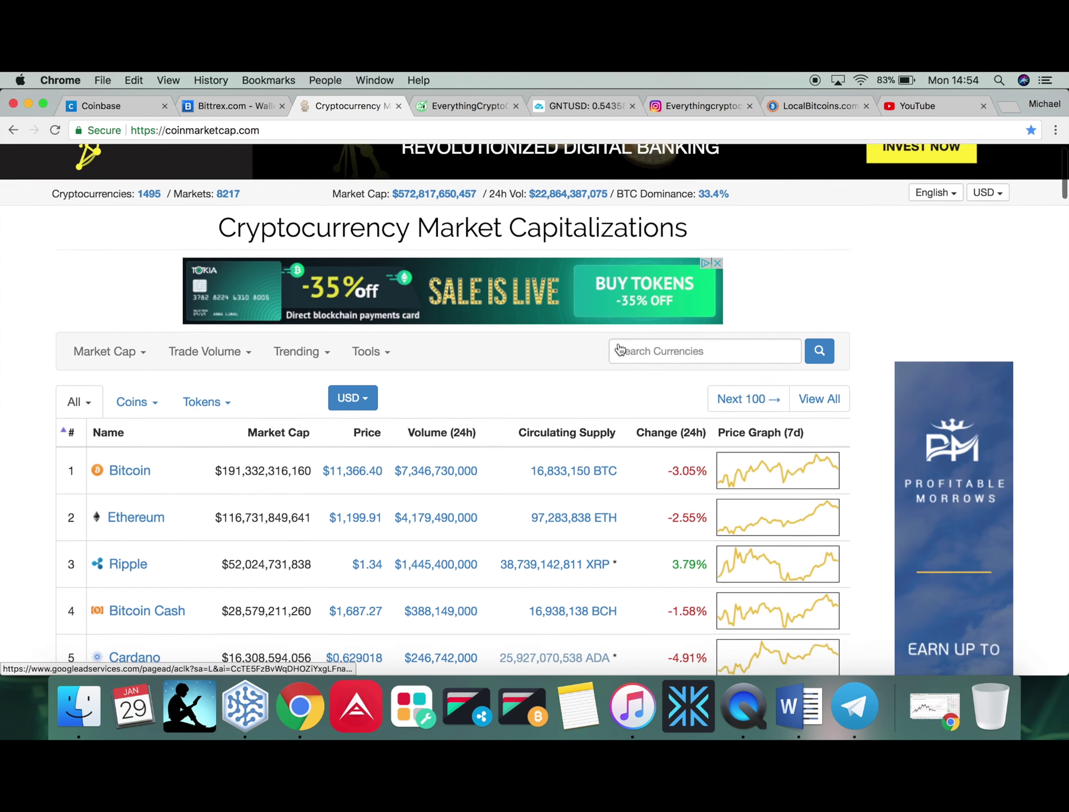
scroll(619, 349, down, 3)
scroll(619, 349, up, 4)
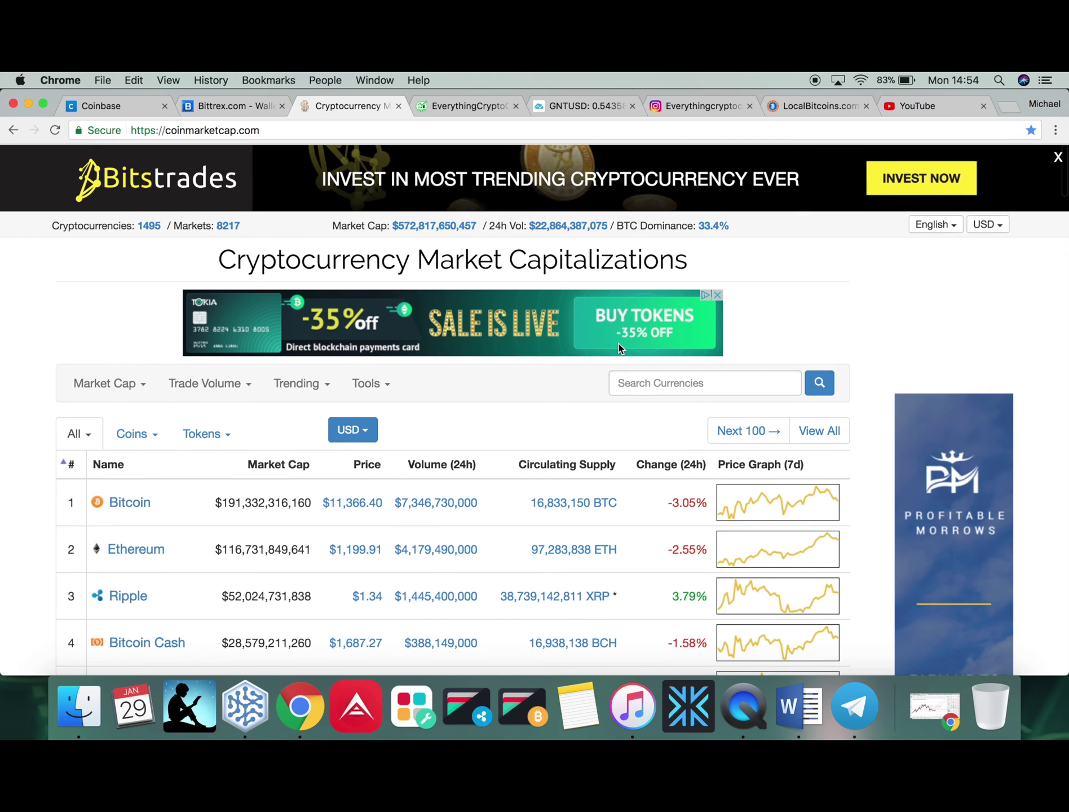
drag(341, 225, 484, 228)
click(864, 294)
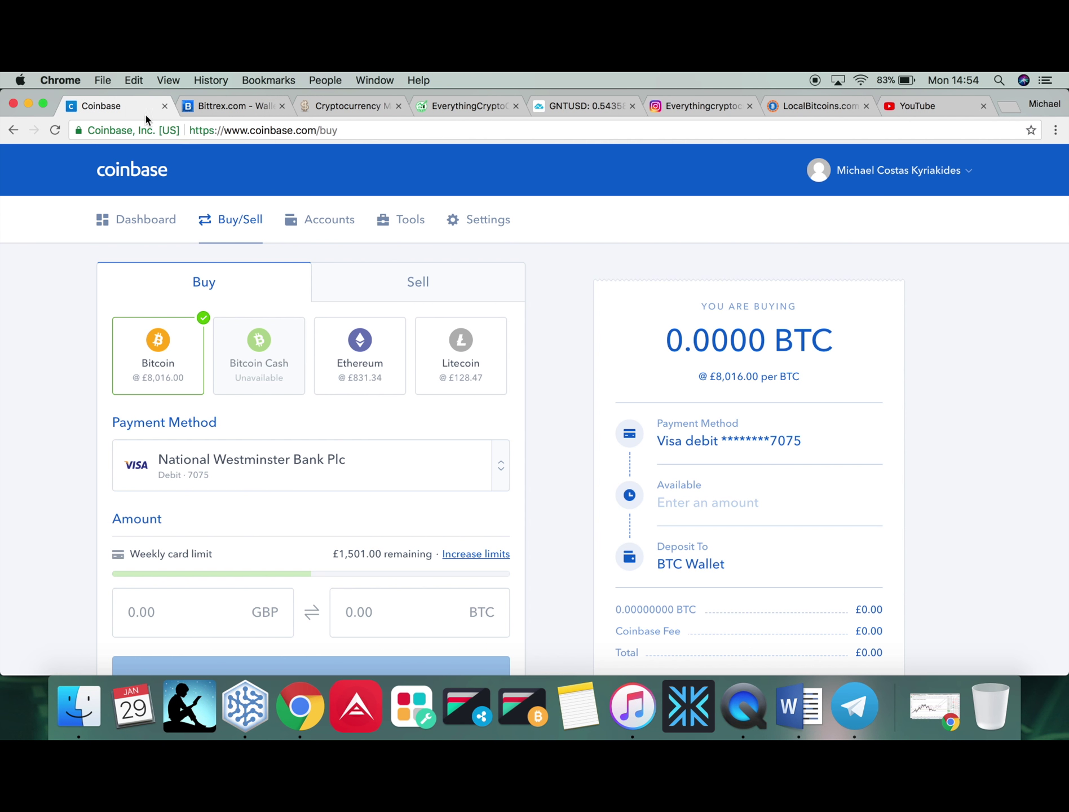
click(108, 106)
Step: Enter £20 in the Bitcoin buy form, which converts to 0.00230921 BTC after the £1.49 fee
scroll(523, 313, down, 1)
scroll(598, 346, up, 1)
click(148, 234)
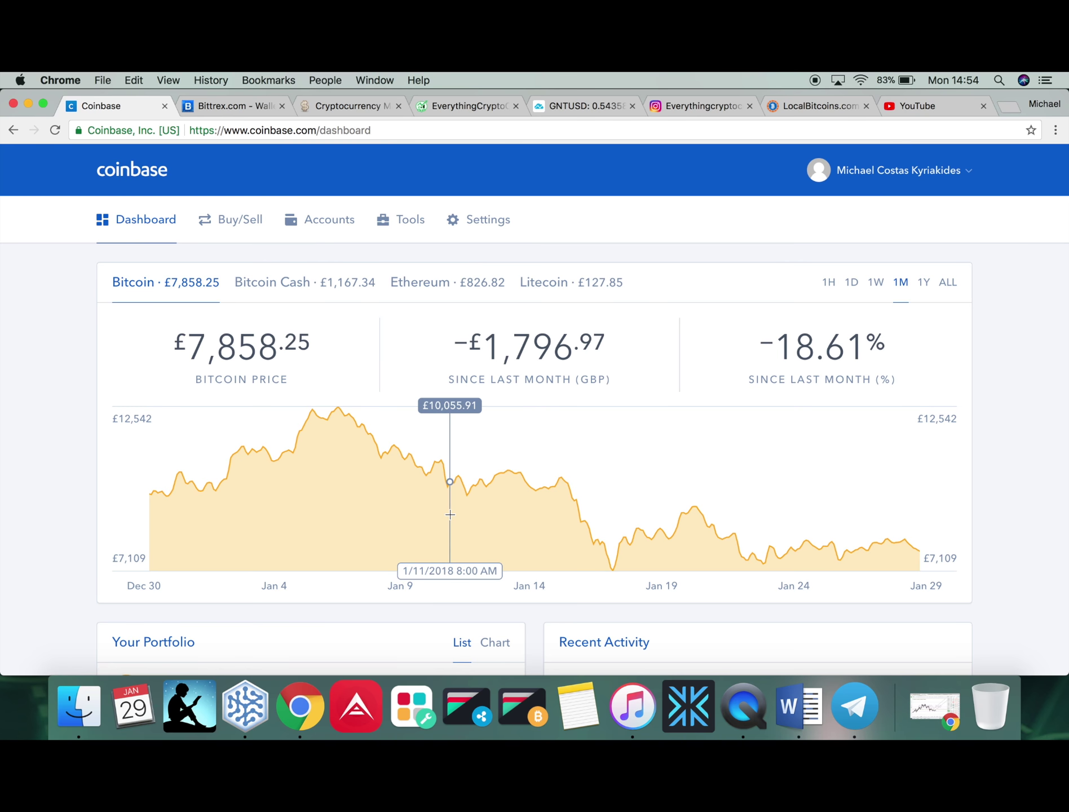
click(248, 225)
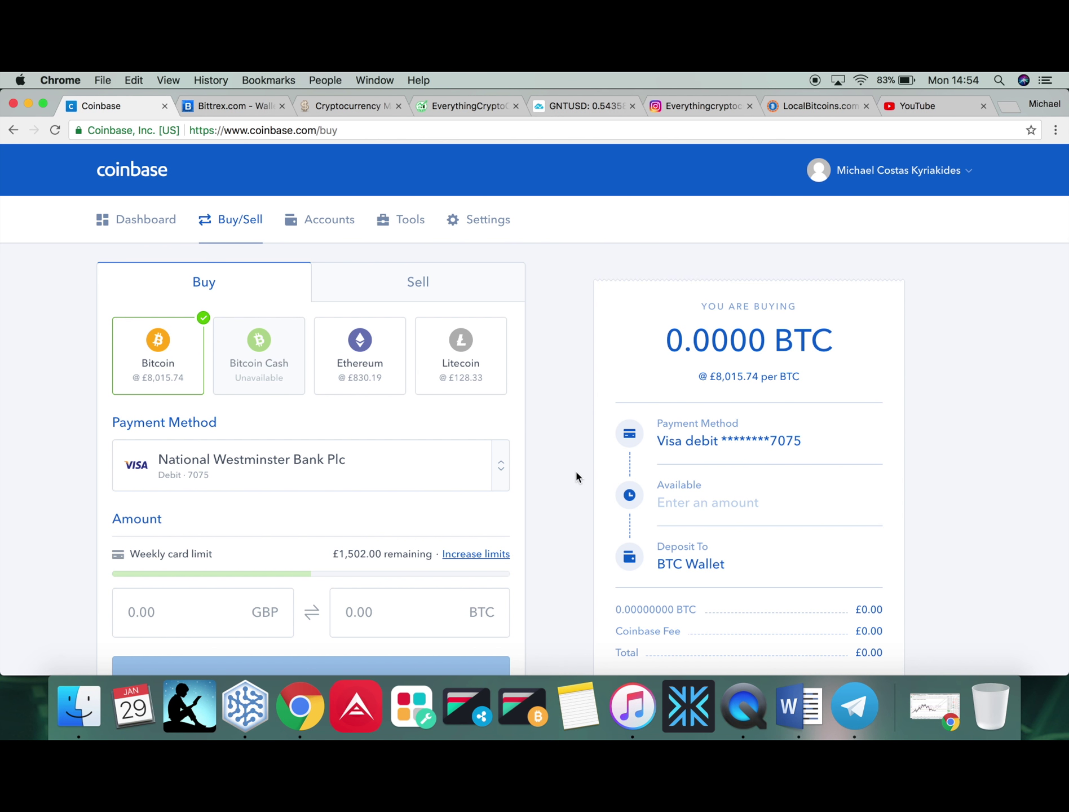
scroll(576, 477, down, 2)
click(251, 554)
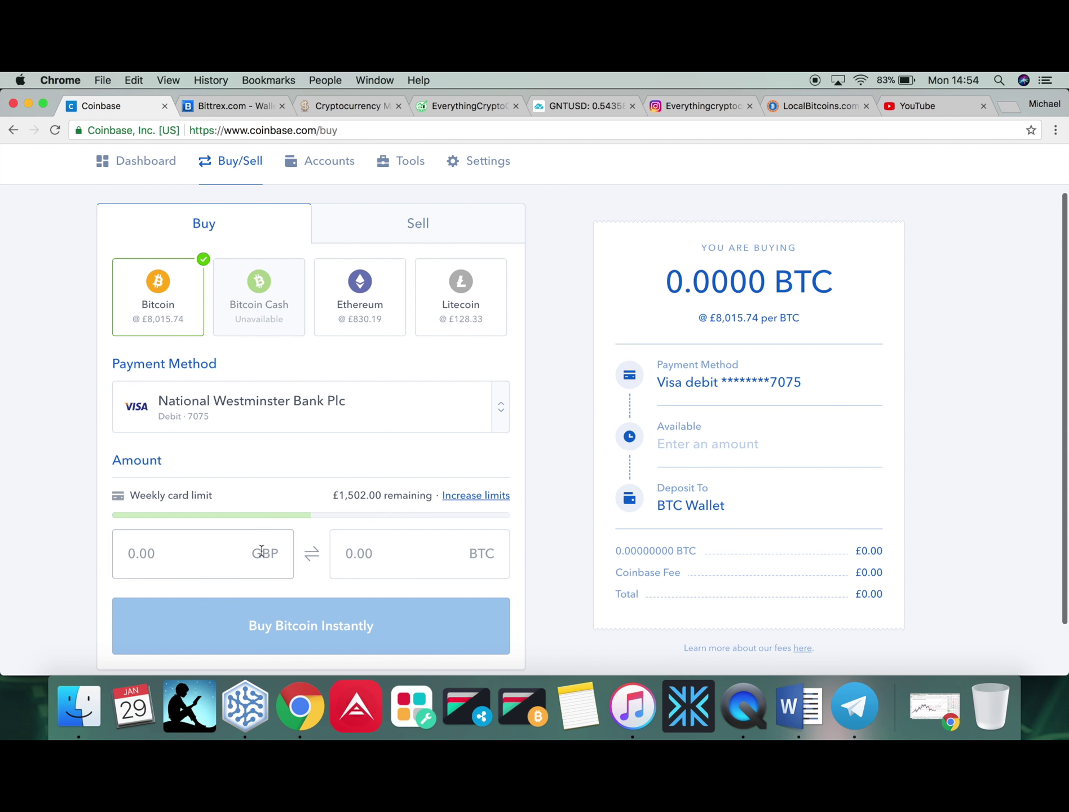
text(20)
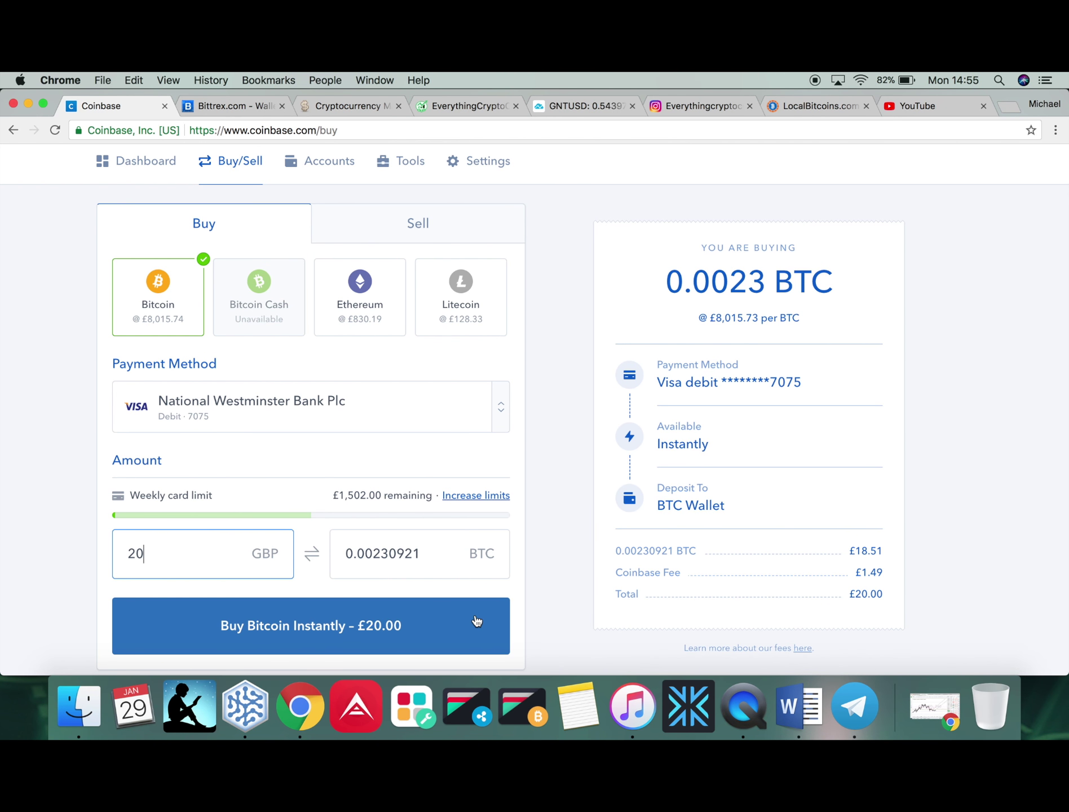
Step: Buy £20 of Bitcoin instantly and confirm the purchase
click(477, 620)
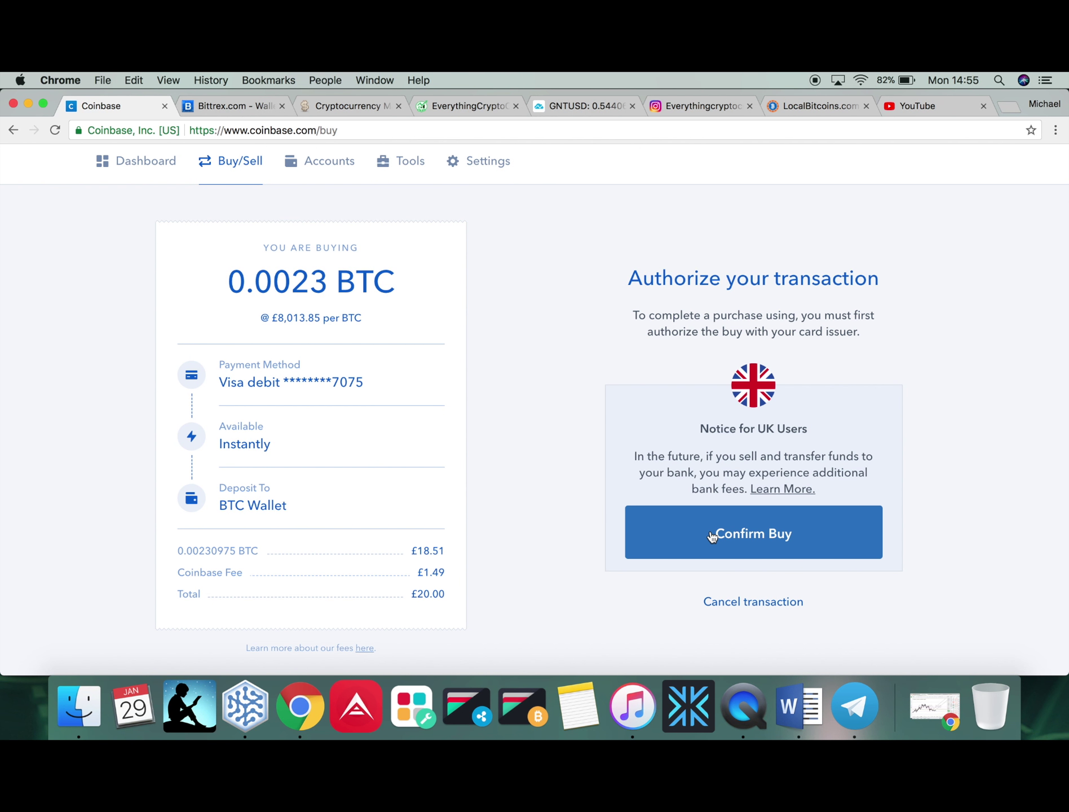
click(713, 536)
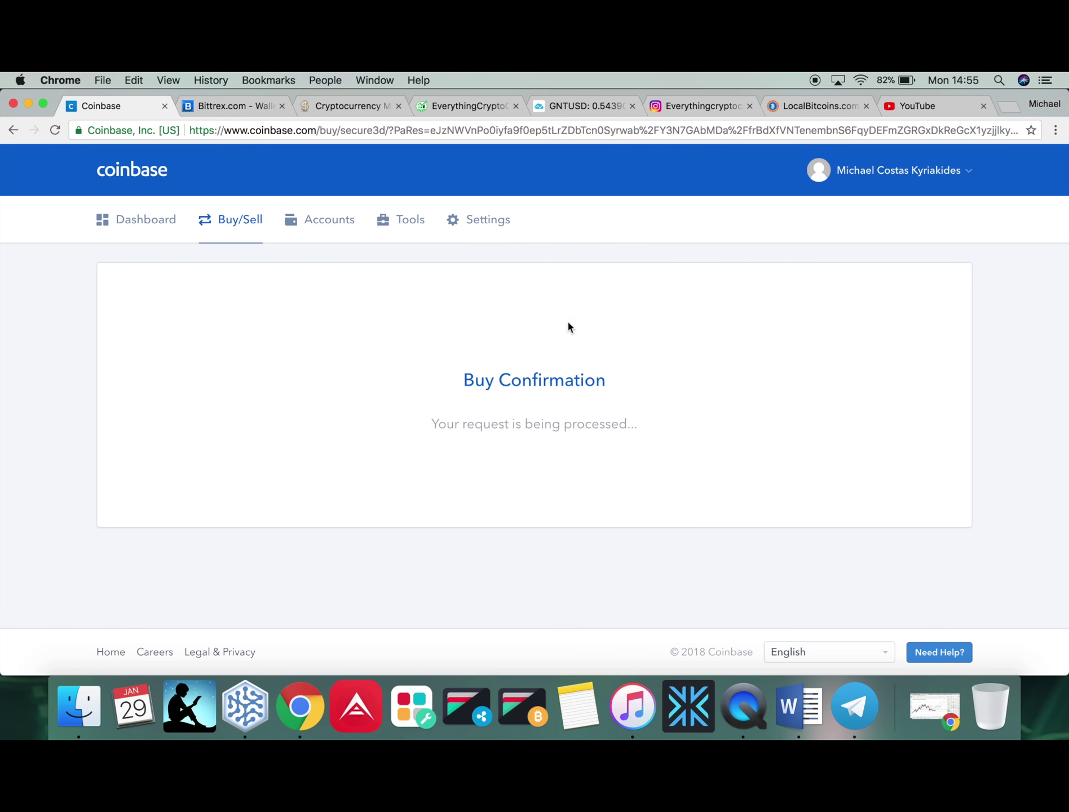
click(232, 106)
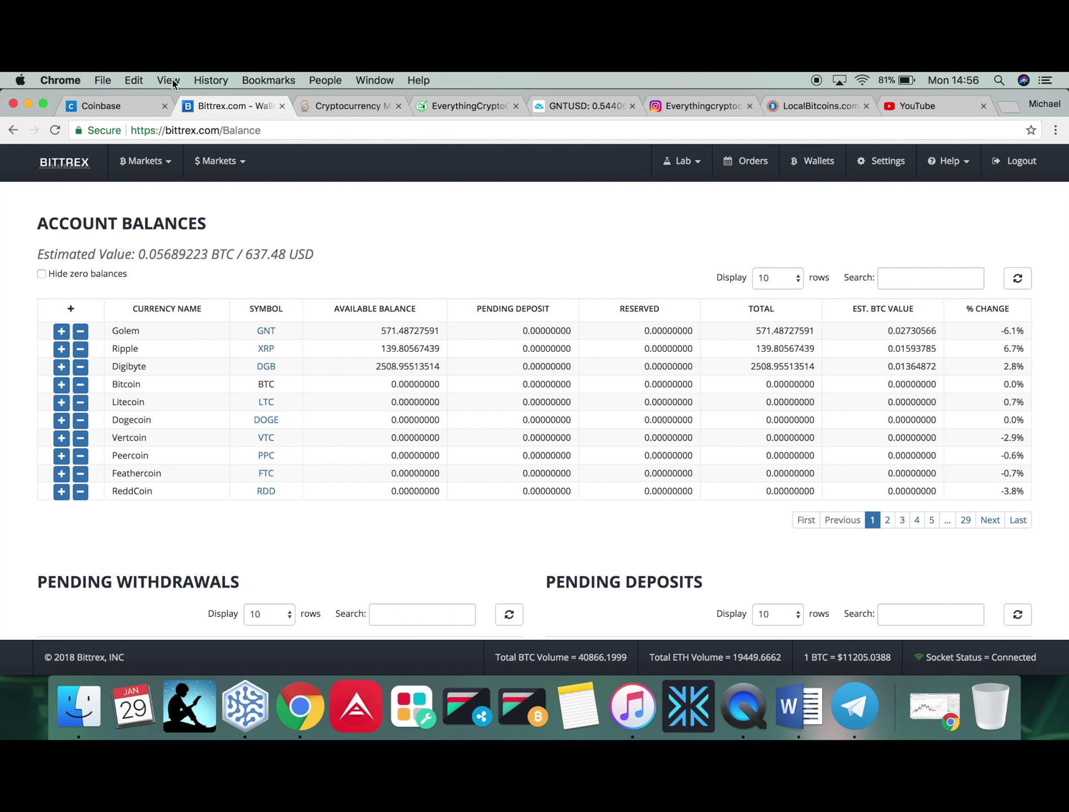
click(120, 106)
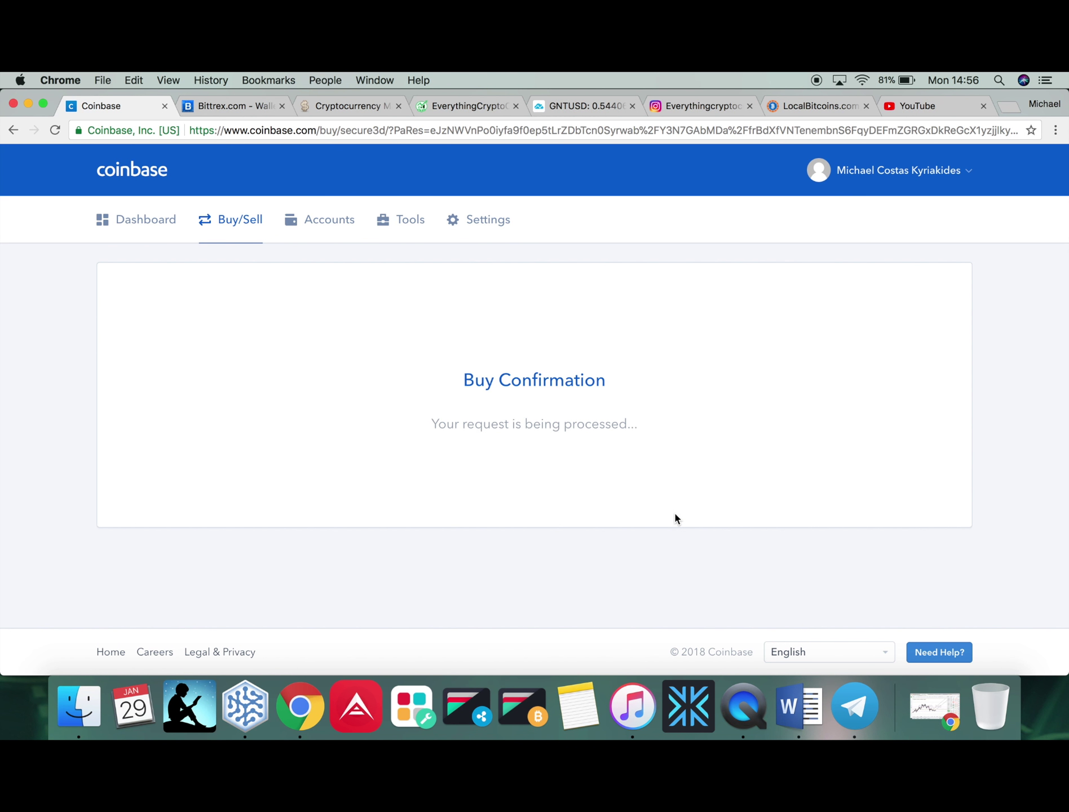
Step: Check the remaining weekly card limit on the Bitcoin buy page
click(153, 219)
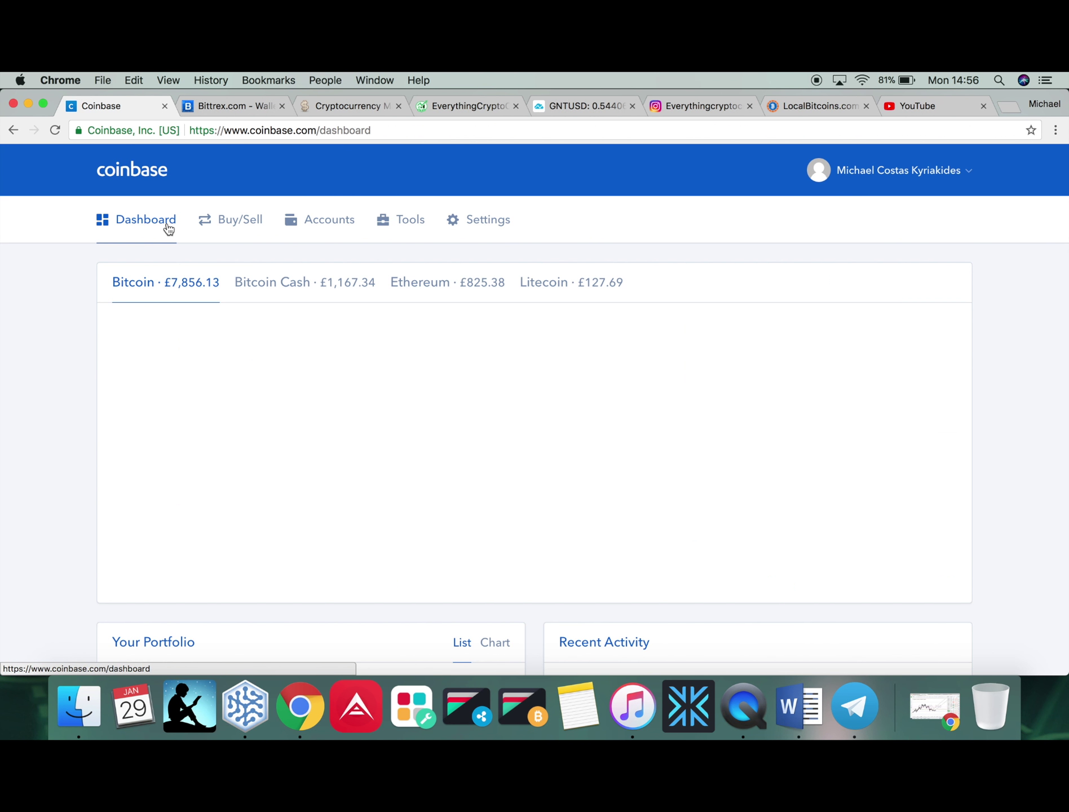
click(251, 233)
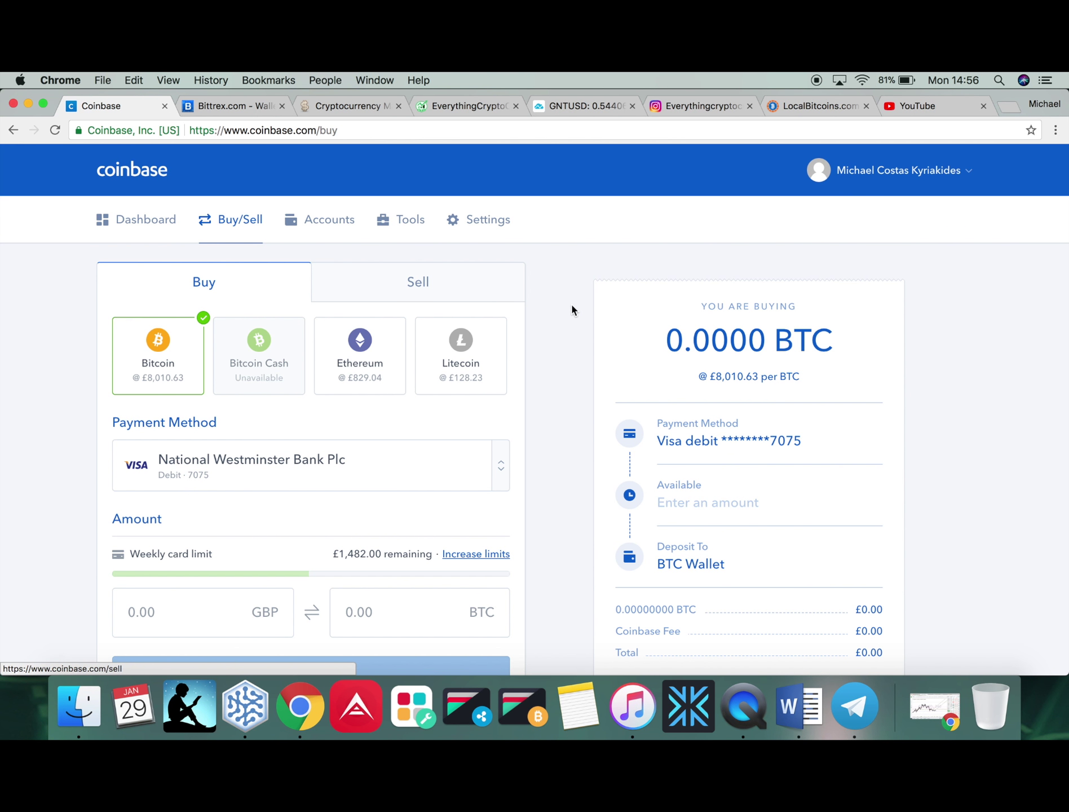
scroll(569, 305, down, 1)
scroll(370, 251, up, 1)
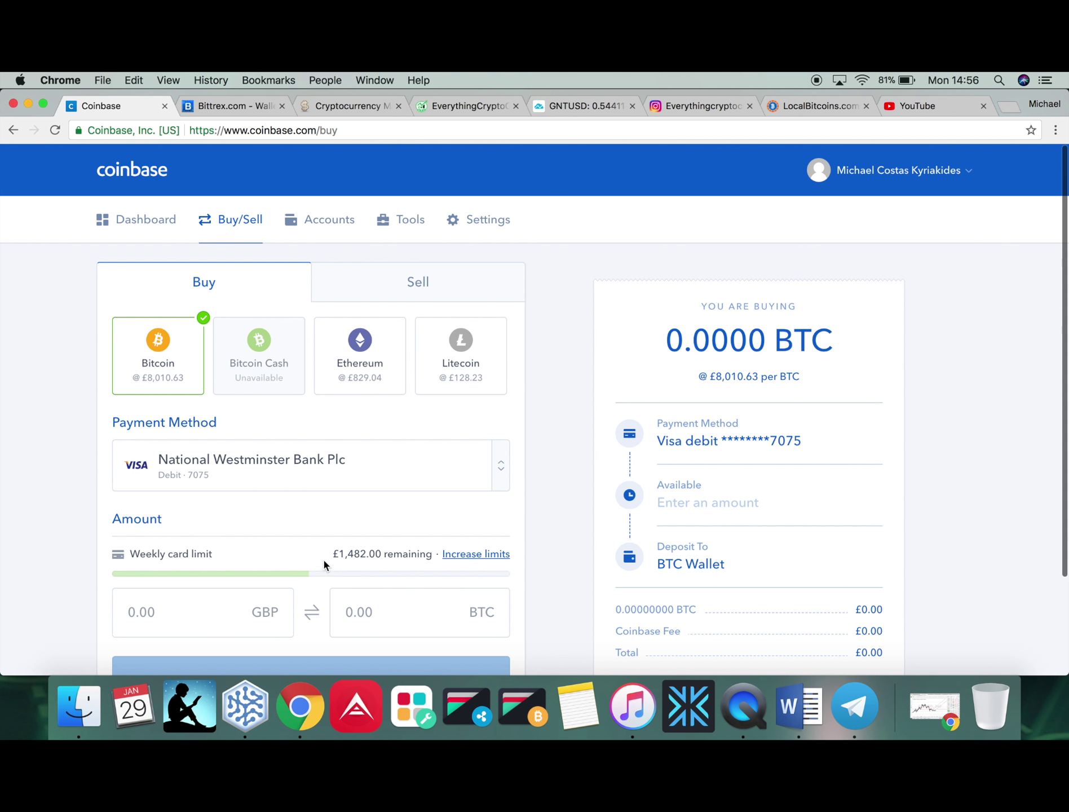
drag(332, 556, 438, 568)
Step: Open the details of the £1,500 purchase of 0.17992429 BTC in the BTC Wallet
click(319, 233)
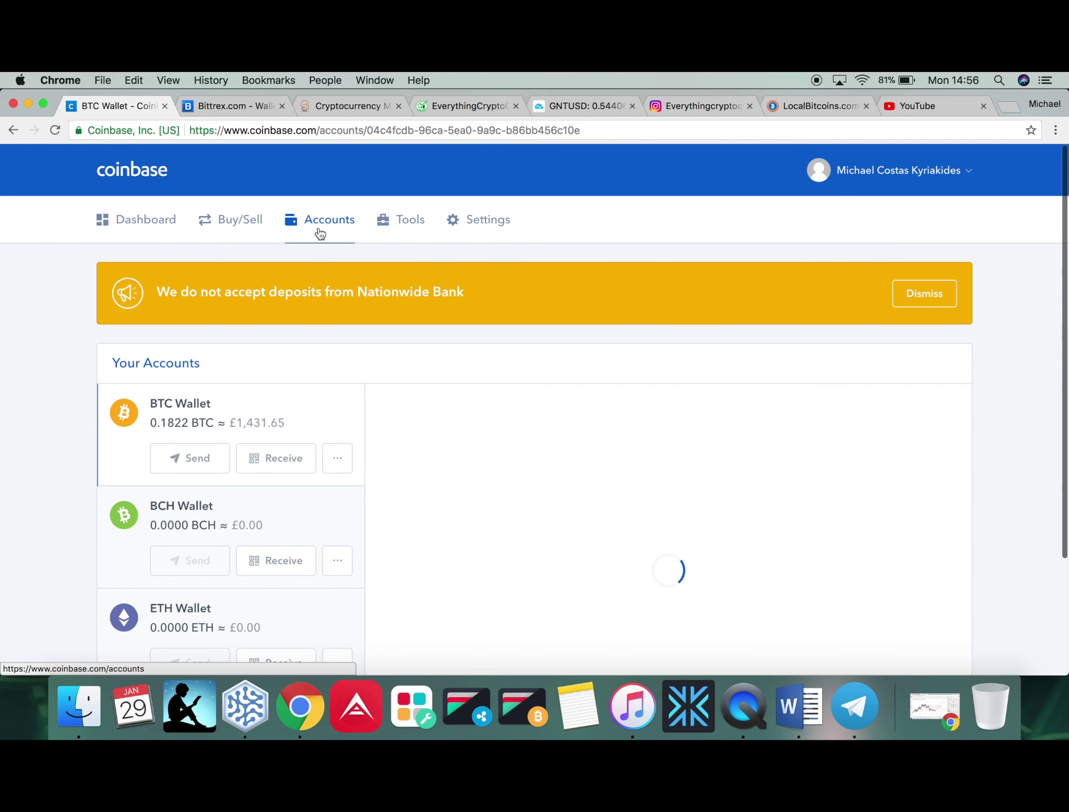
scroll(330, 358, down, 1)
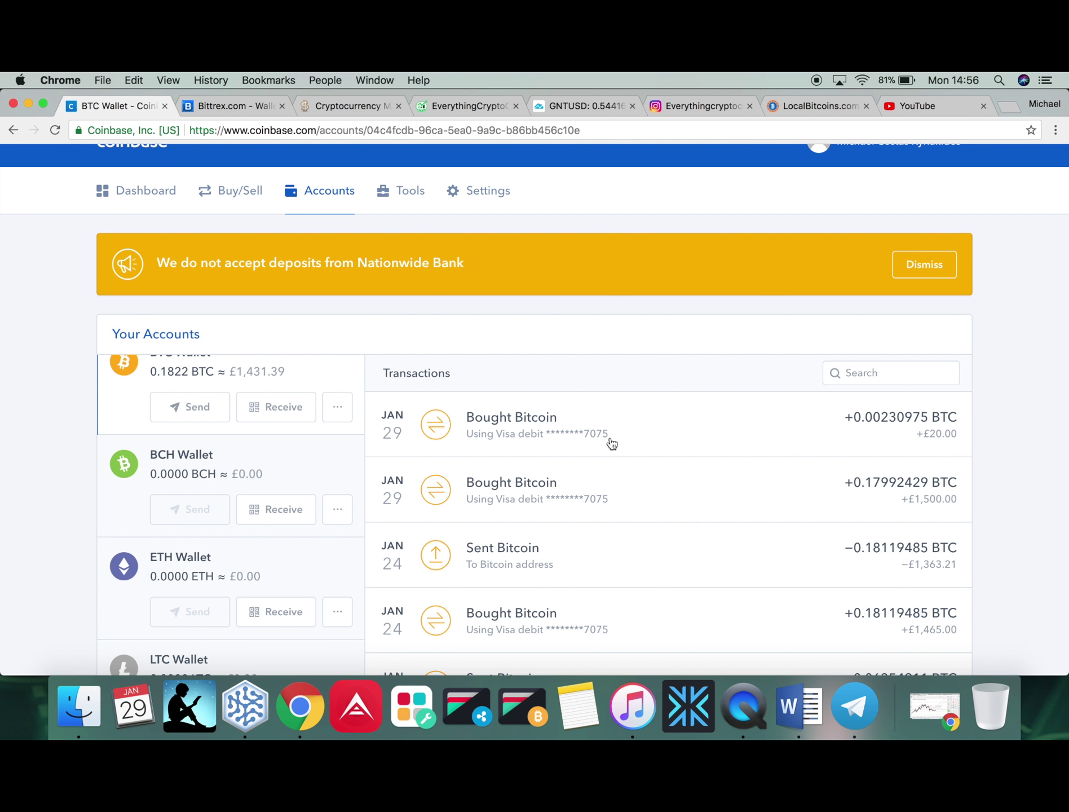
click(867, 502)
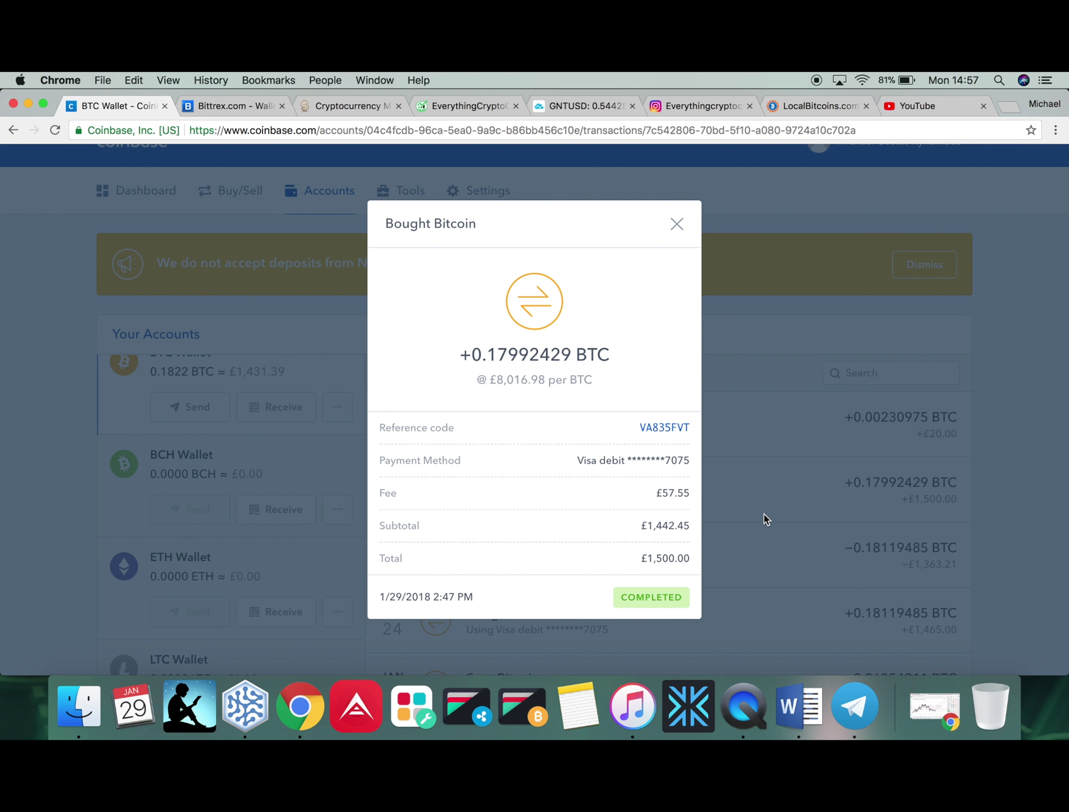
Step: Highlight the £57.55 fee, then close the purchase details and return to the transaction list
scroll(694, 294, down, 1)
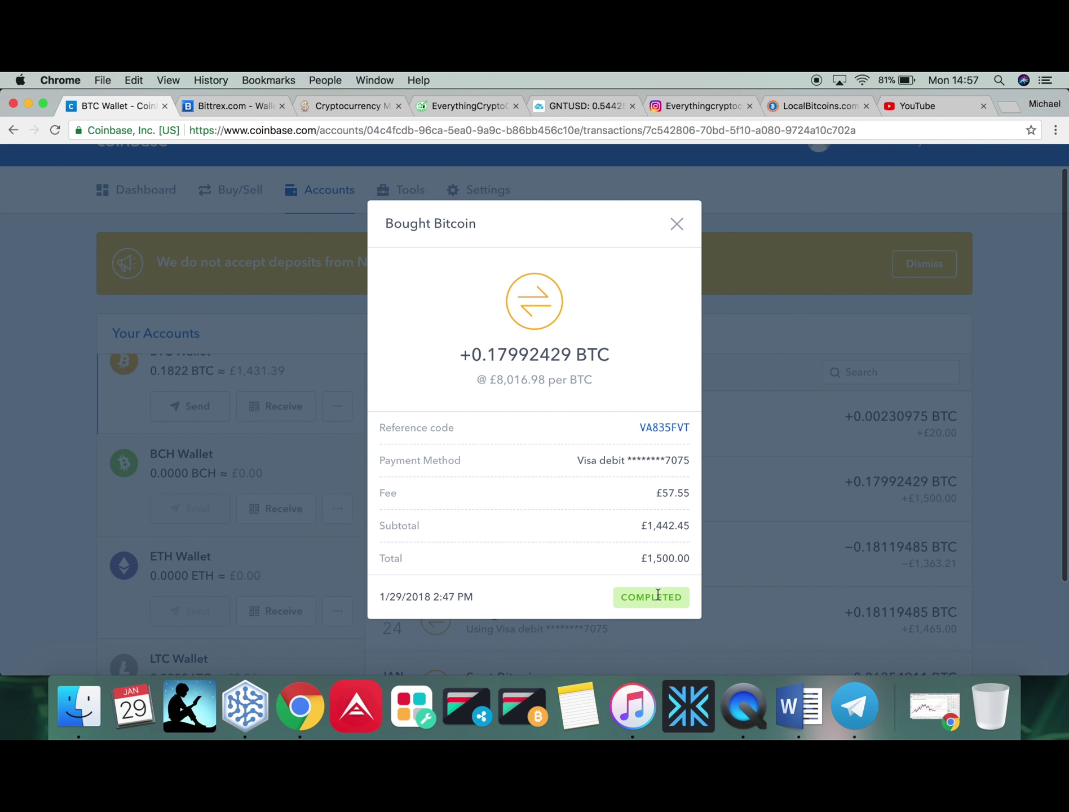
drag(649, 498, 695, 496)
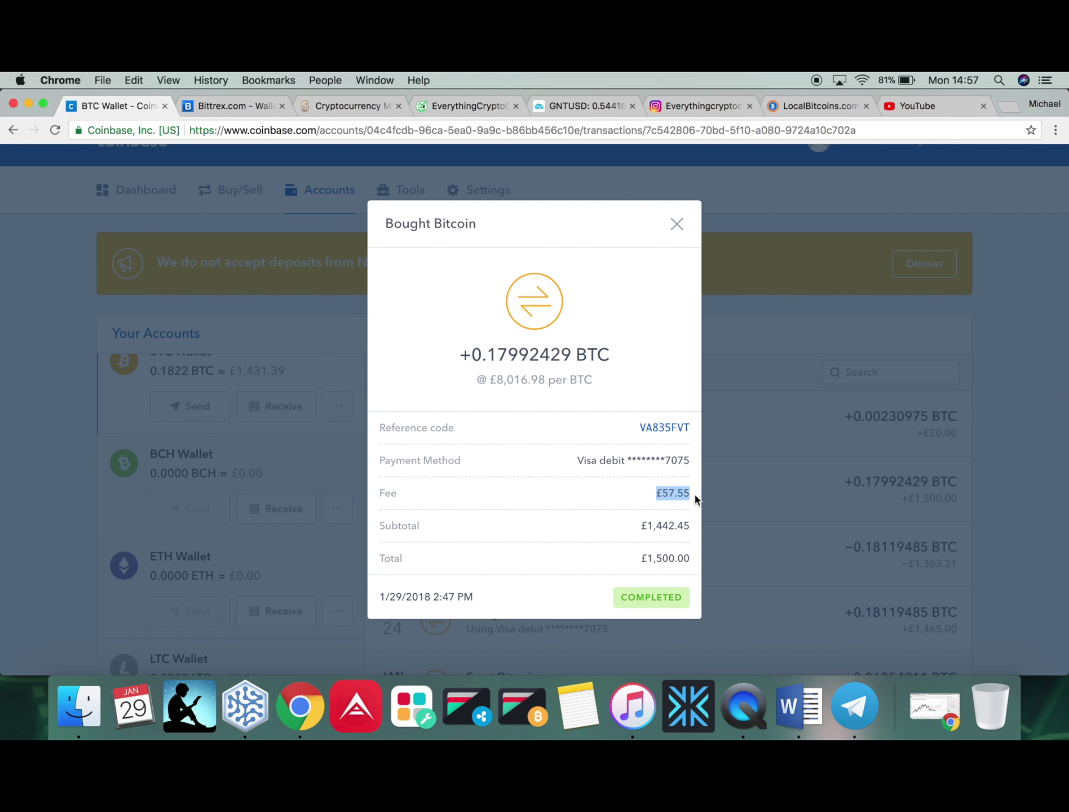
click(766, 495)
scroll(766, 495, up, 2)
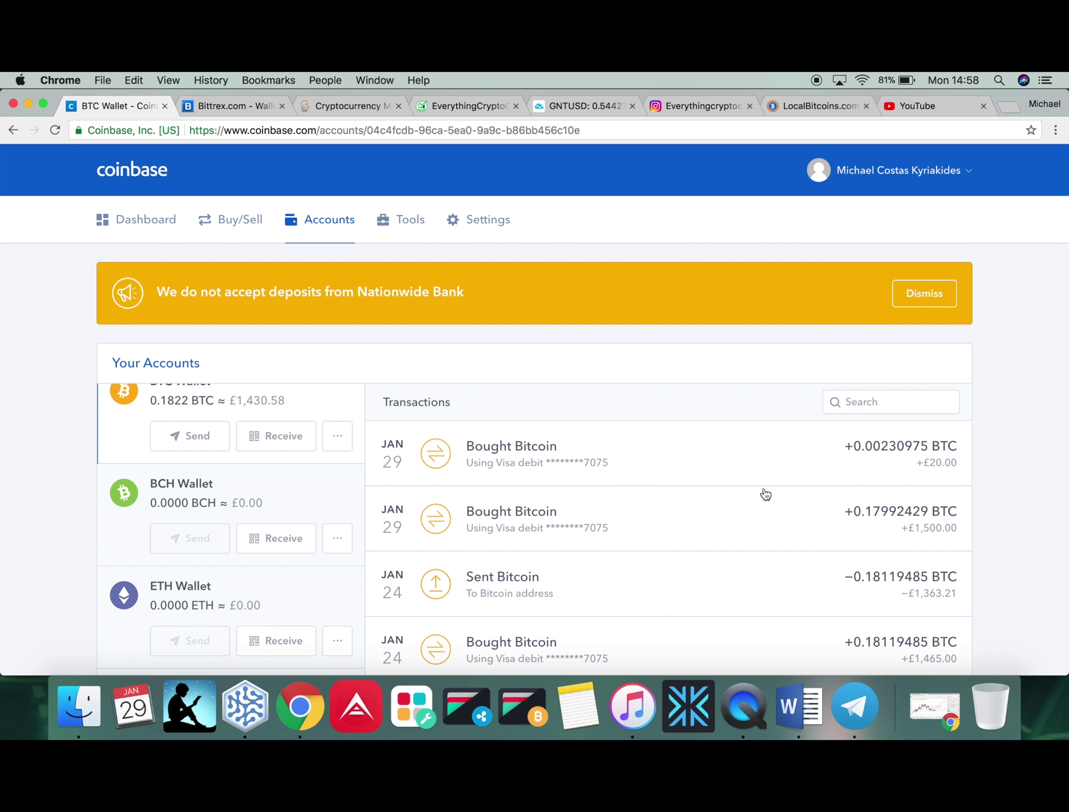
Step: Show Bittrex's Bitcoin deposit address and QR code from the balances page
scroll(327, 468, up, 2)
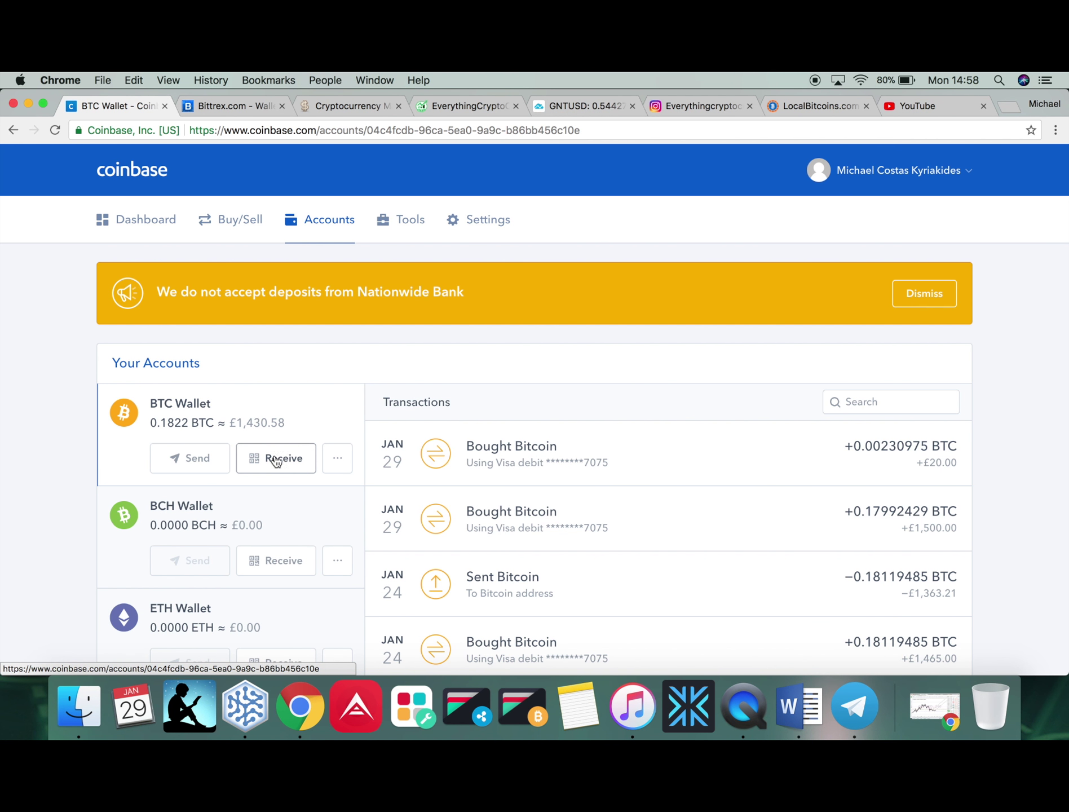
click(241, 110)
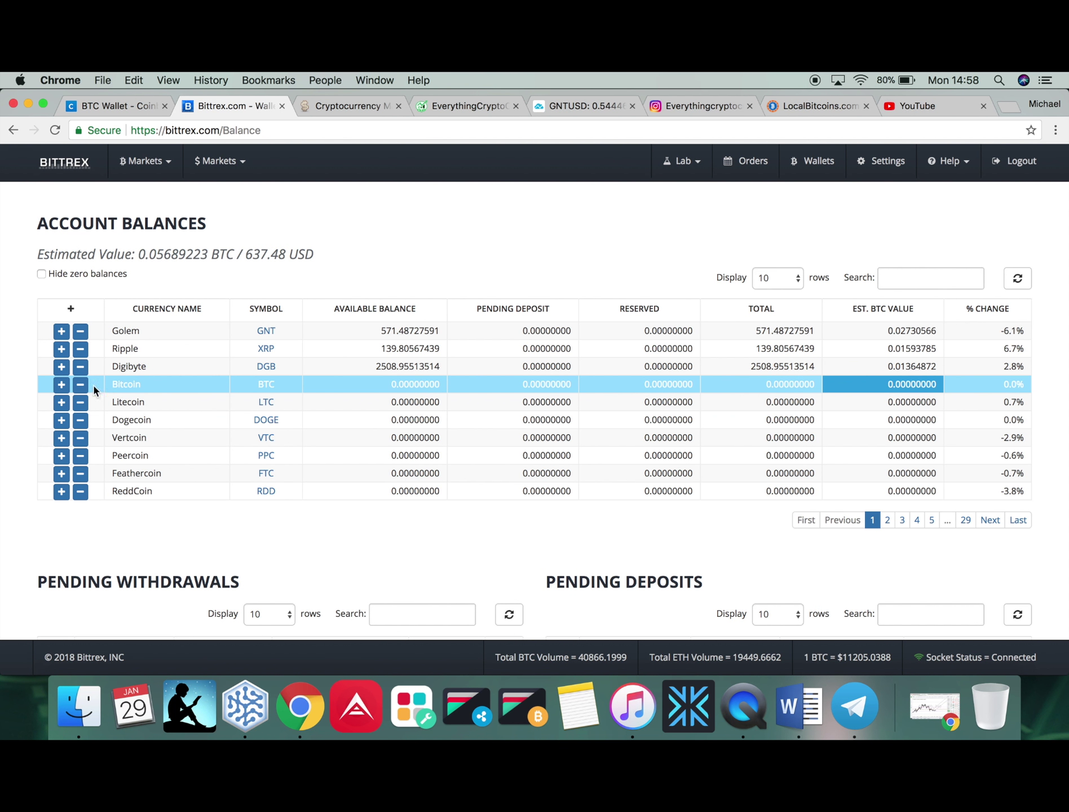
click(62, 386)
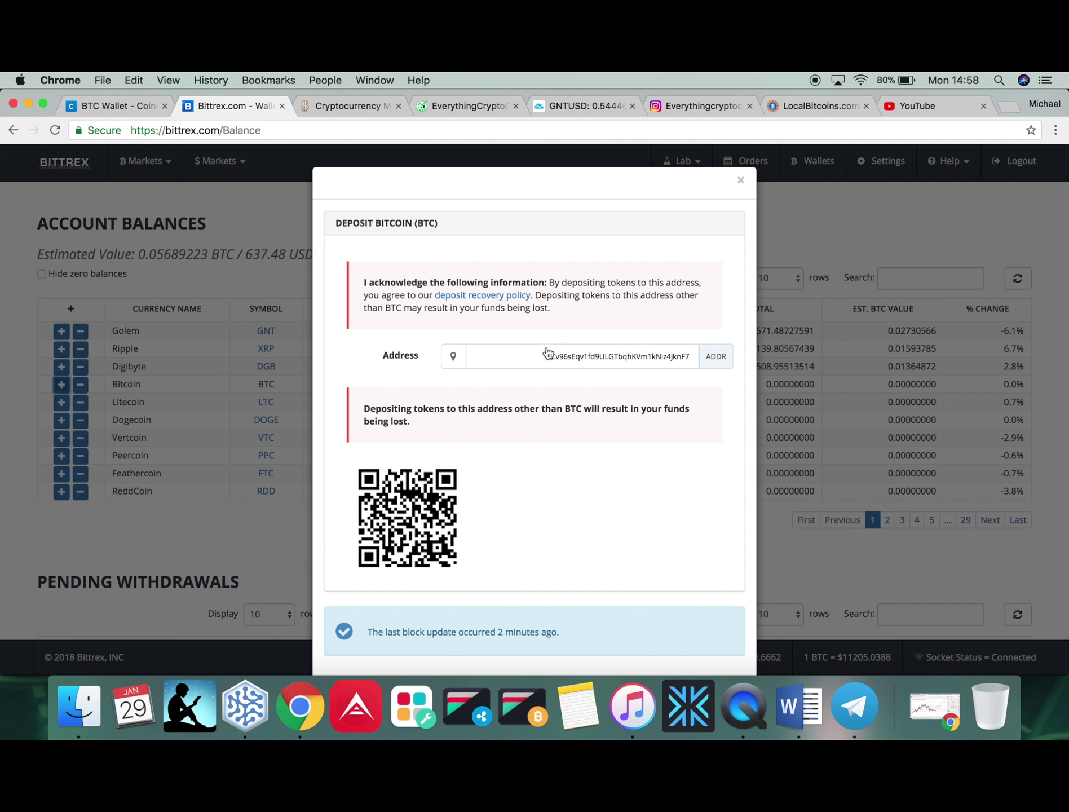
Step: Select and copy the full Bittrex Bitcoin deposit address, then close the deposit window
drag(547, 359, 699, 364)
key(super+c)
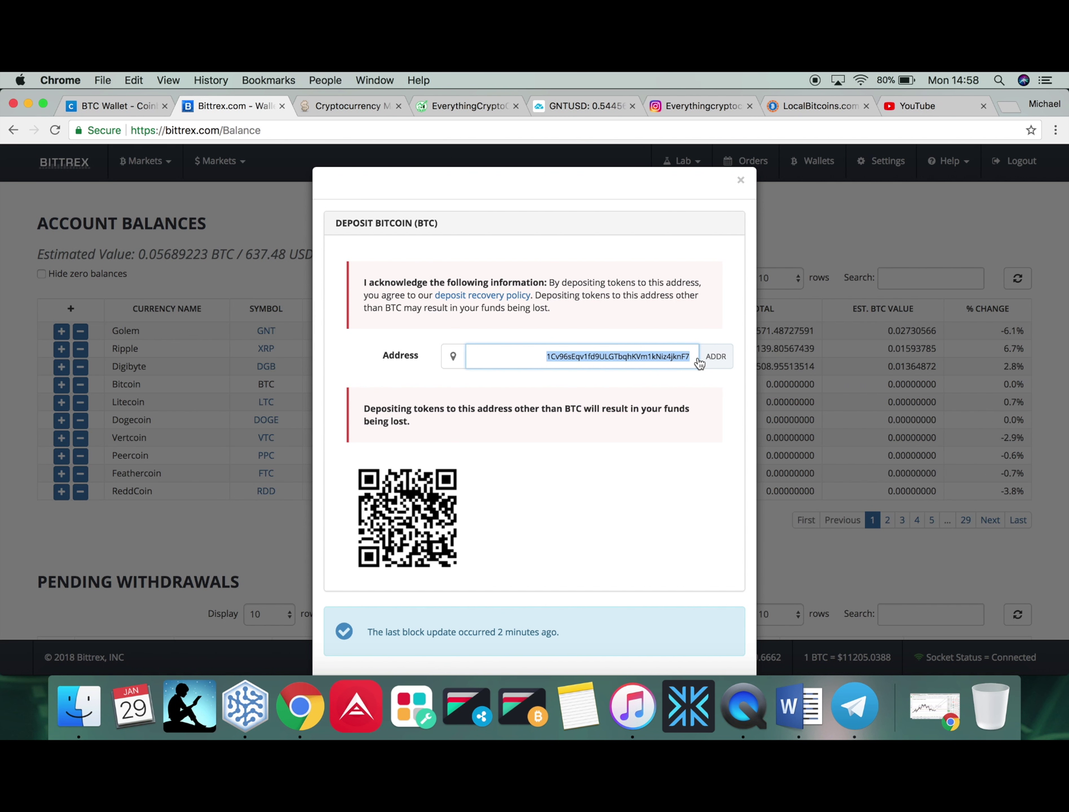
click(814, 276)
Step: Start a BTC Wallet send to the pasted Bittrex deposit address for the maximum balance
click(143, 106)
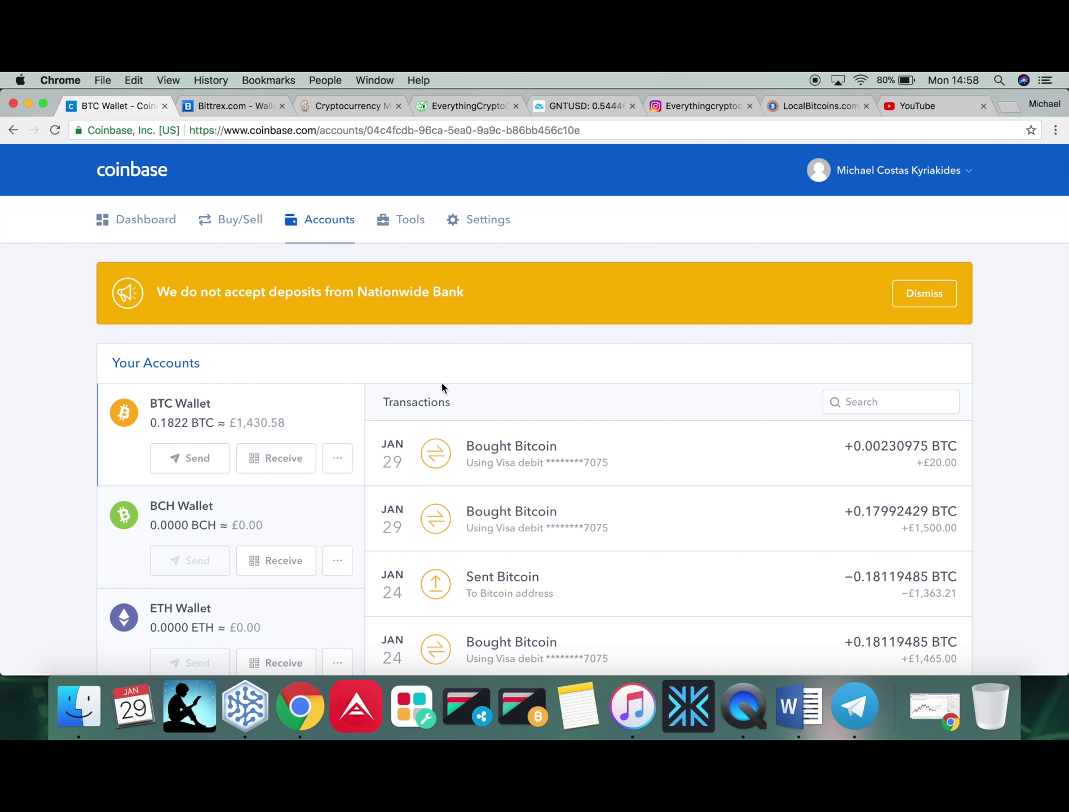
click(198, 458)
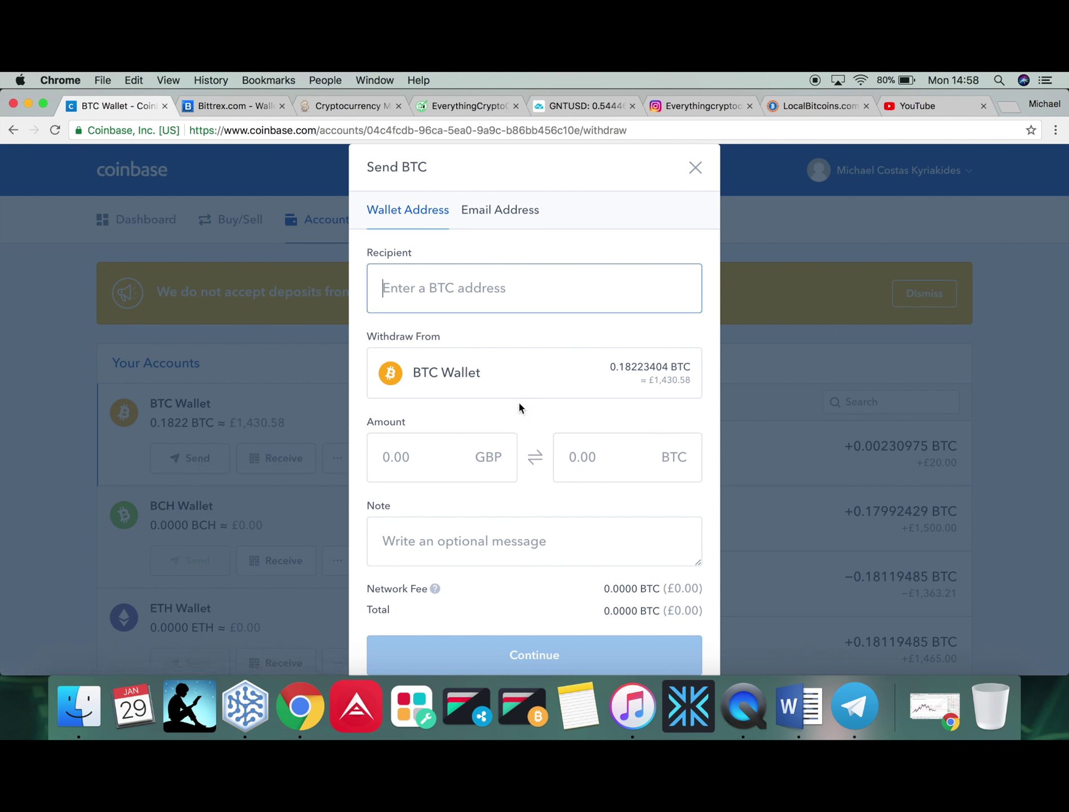
key(super+v)
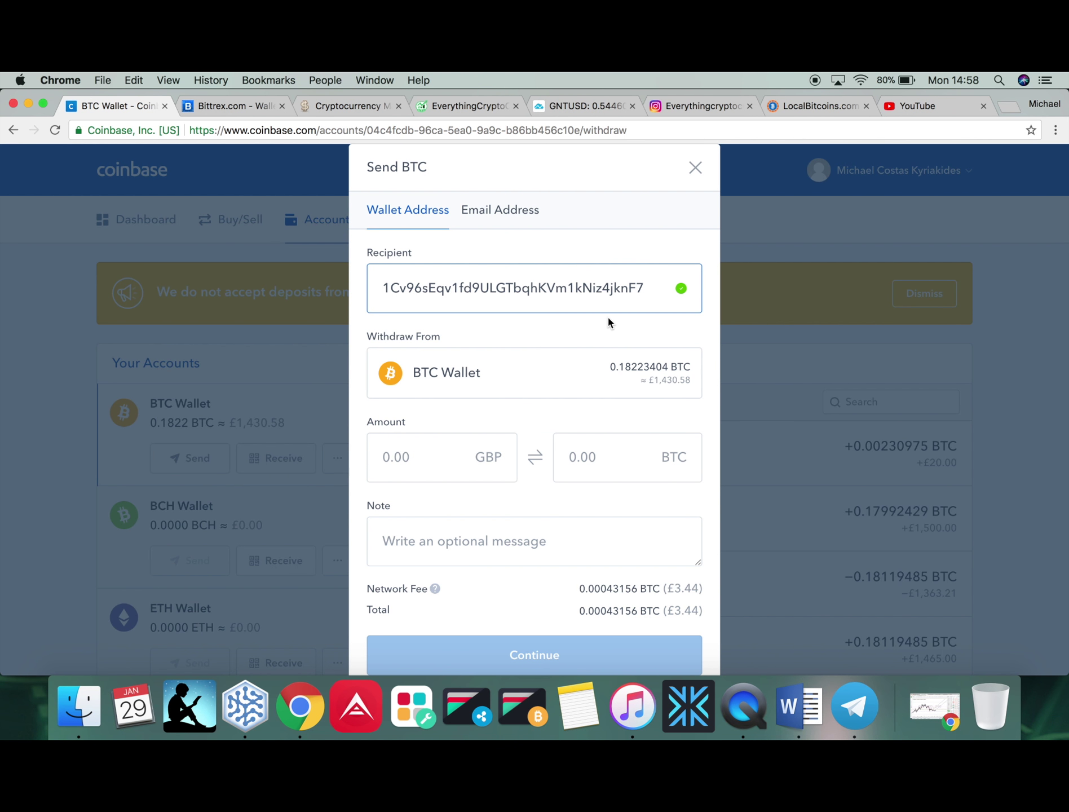
click(394, 469)
click(465, 459)
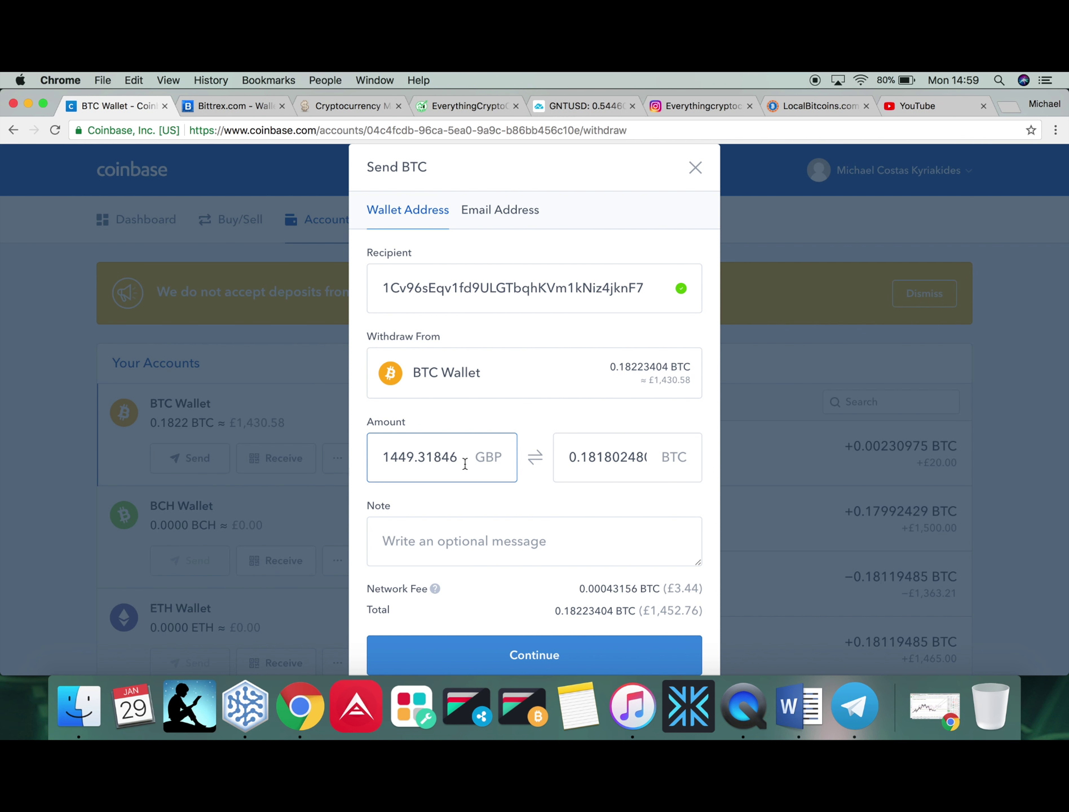
Step: Add a 'Coinbase trans' note, then check the recipient address against Bittrex's balances page
click(507, 544)
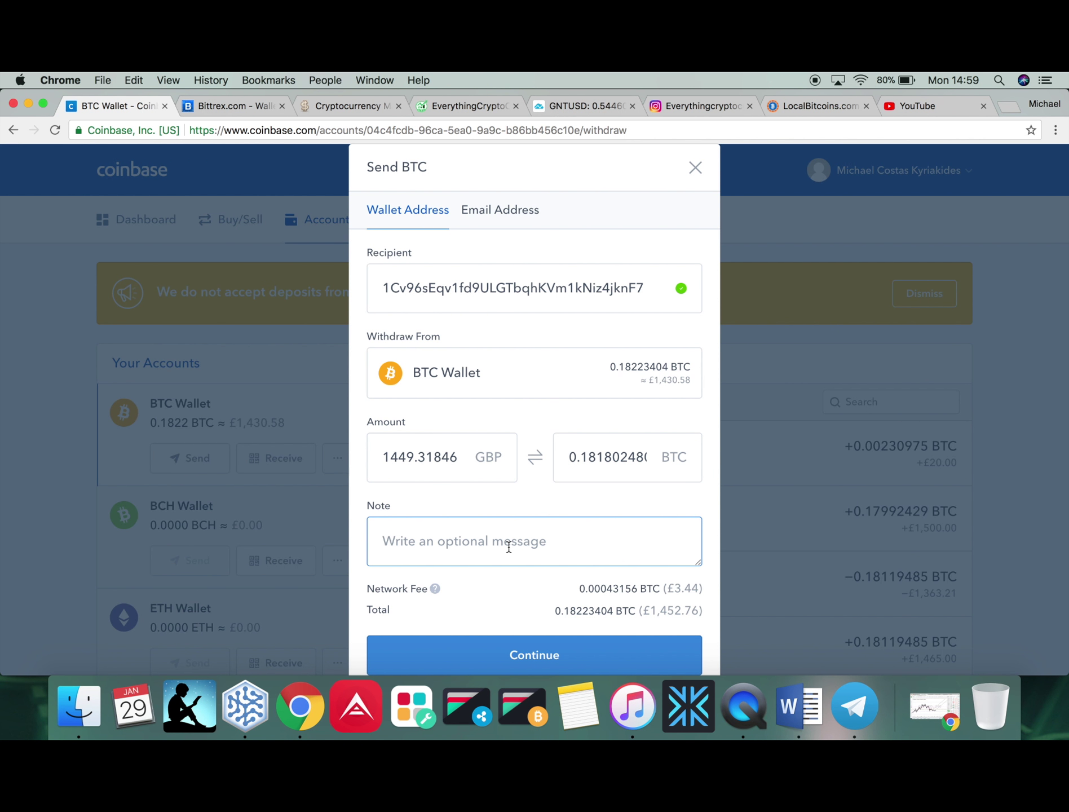
text(Coi)
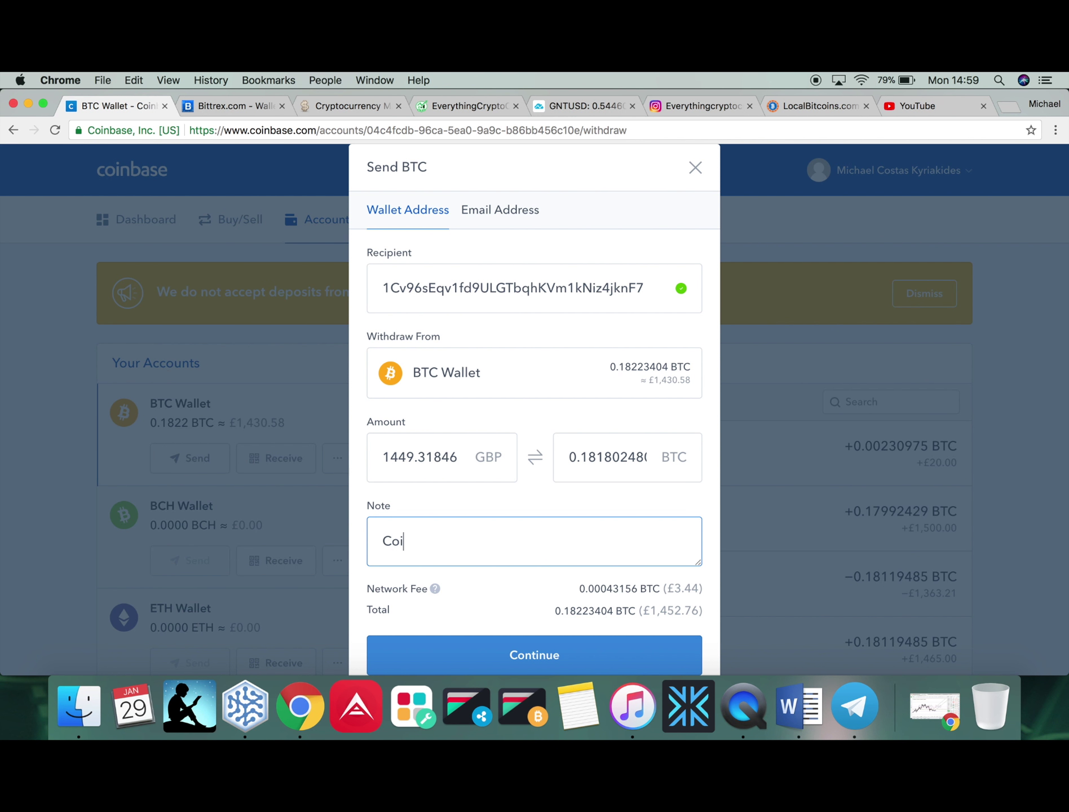
text(nbase trans)
scroll(639, 542, down, 2)
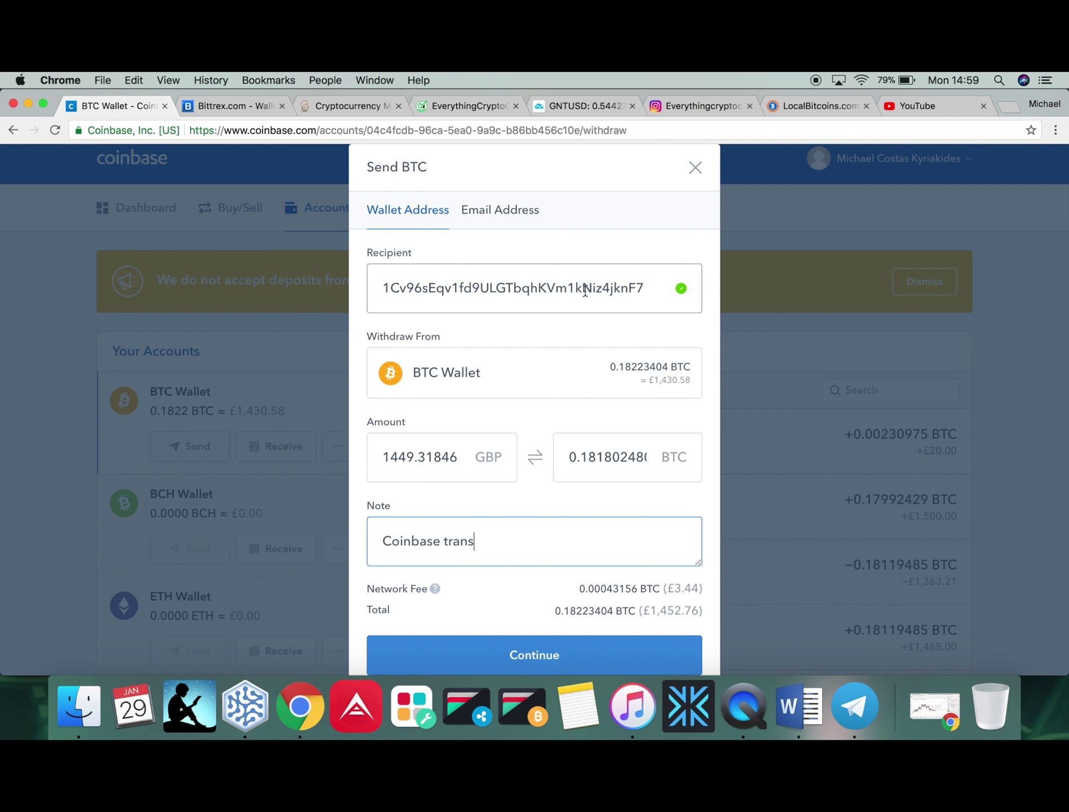
drag(383, 286, 672, 288)
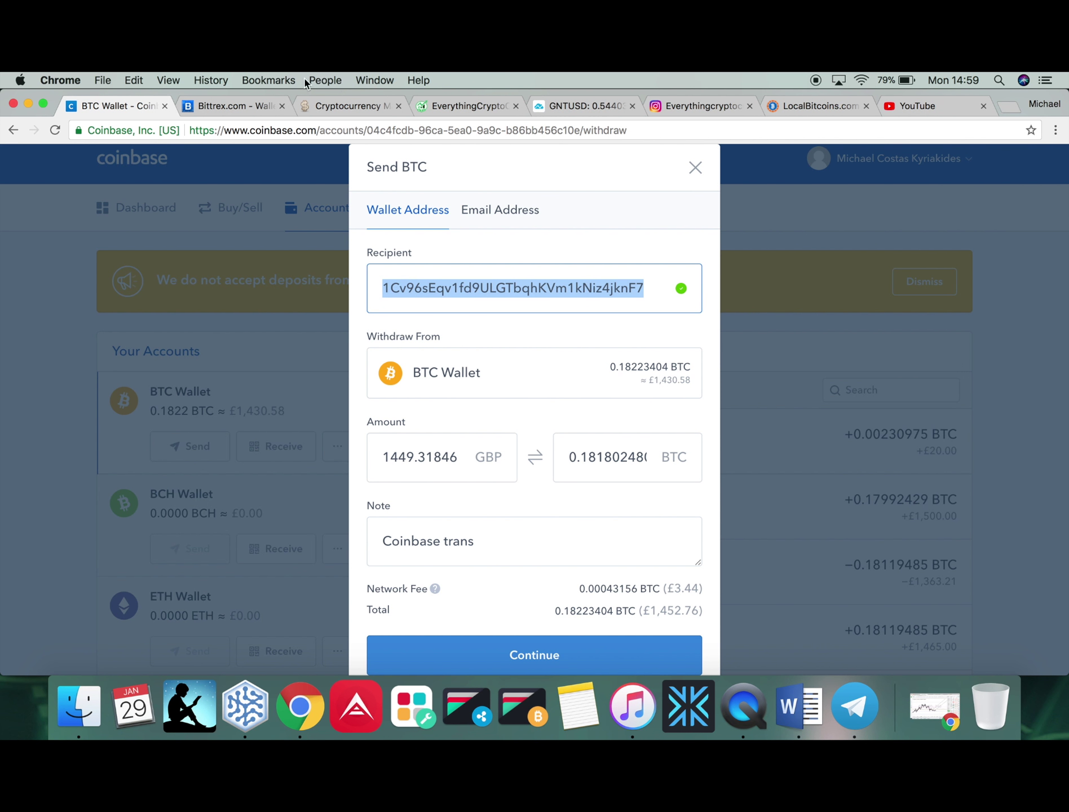
click(231, 107)
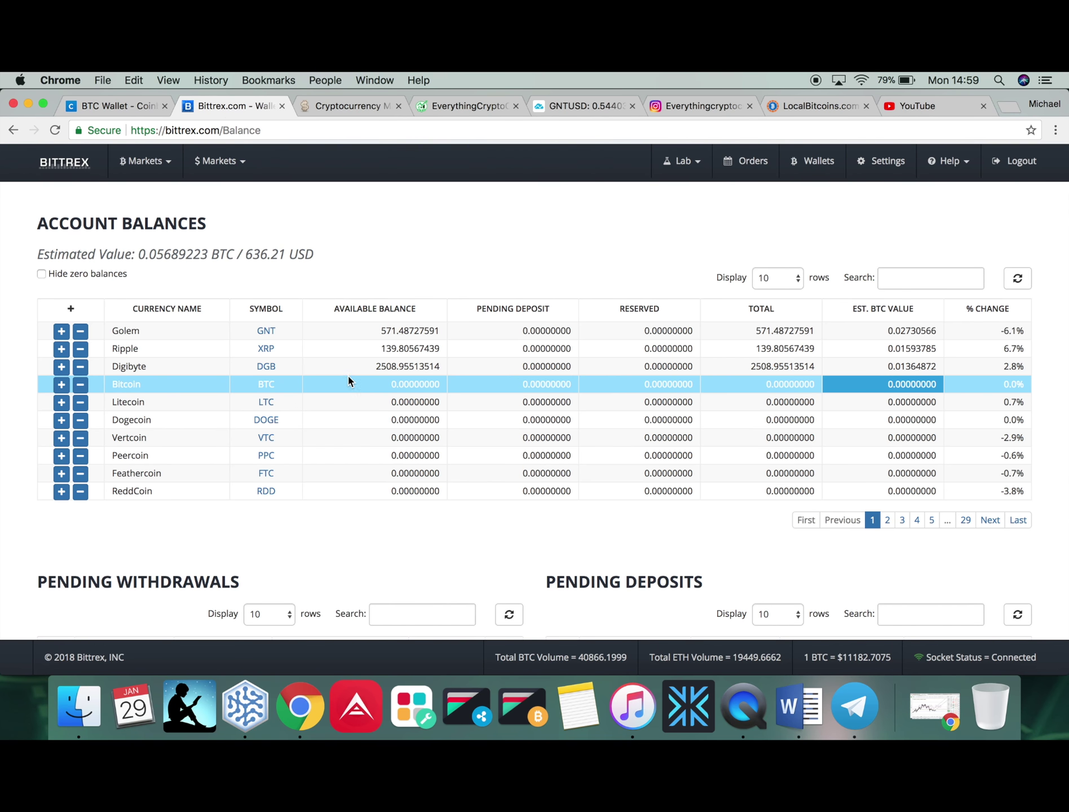
Step: Reopen Bittrex's Bitcoin deposit address to compare it, then return to the Coinbase send form
click(61, 385)
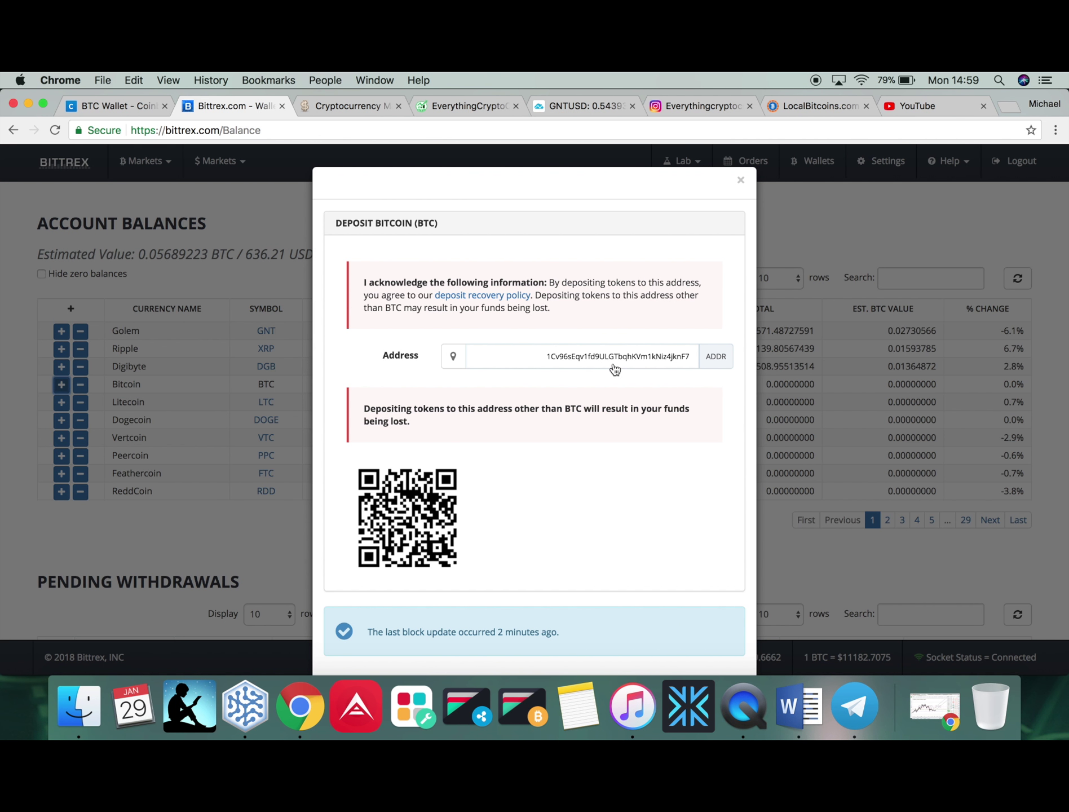
click(124, 106)
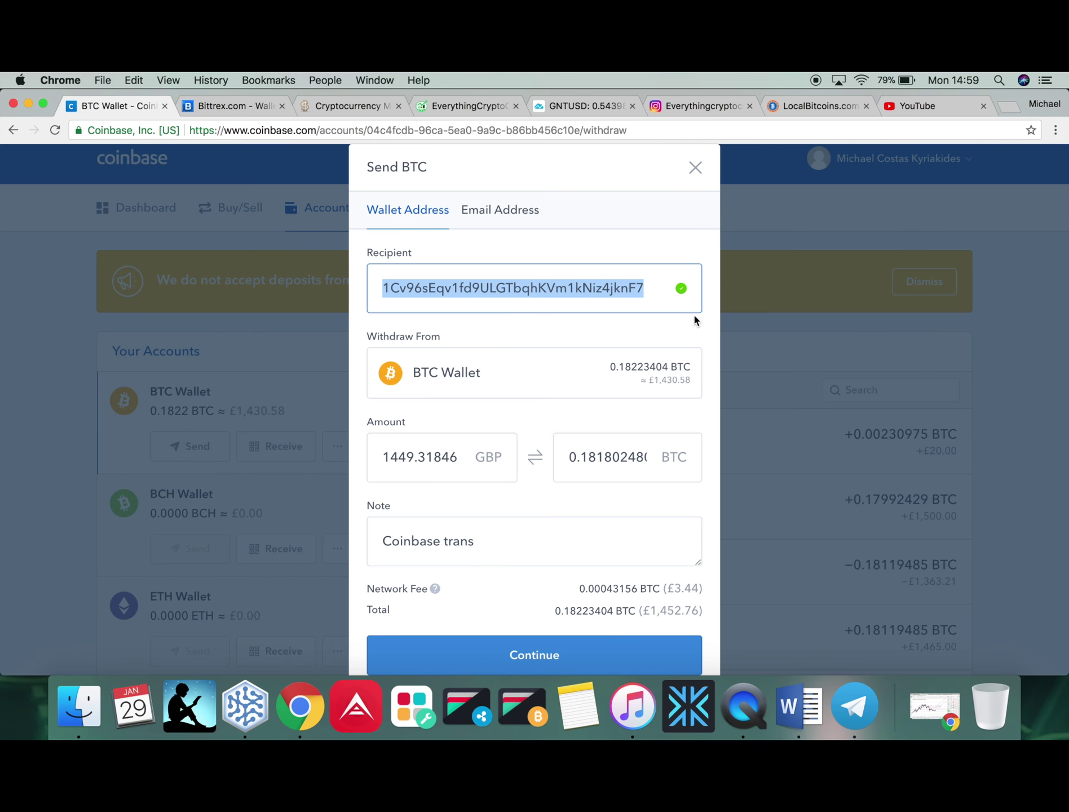
Step: Enter the SMS verification code and confirm sending 0.18223404 BTC to Bittrex
scroll(613, 593, down, 1)
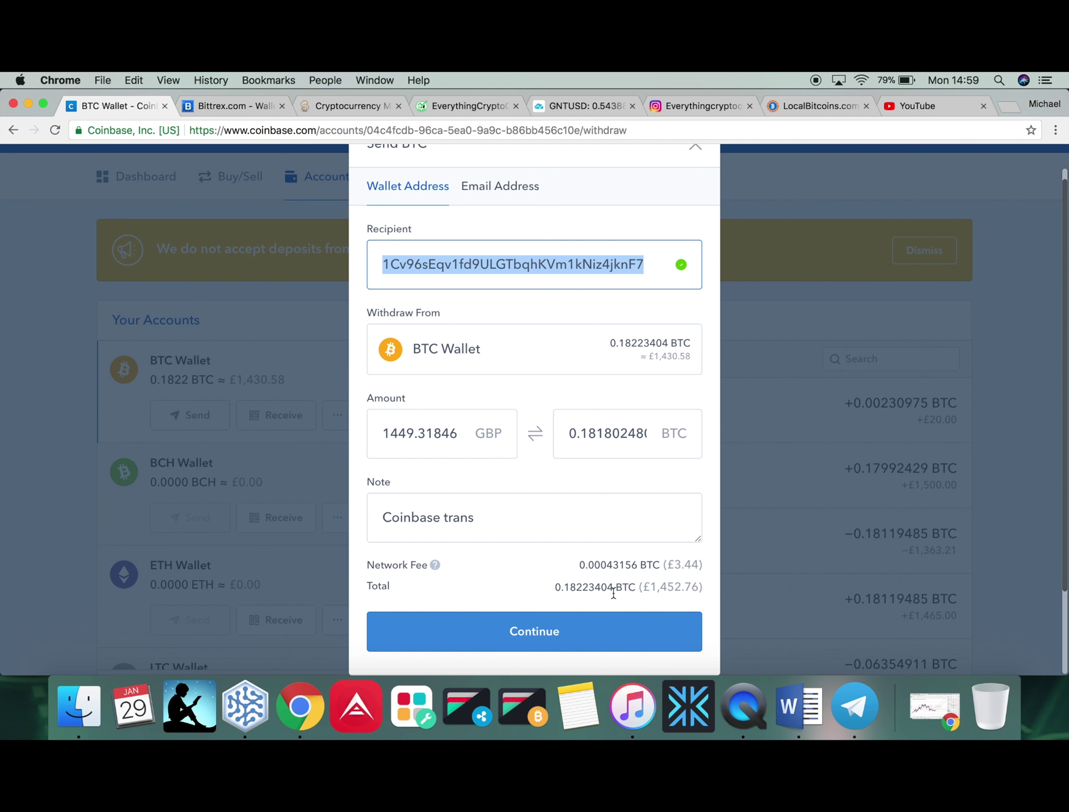
scroll(615, 598, up, 1)
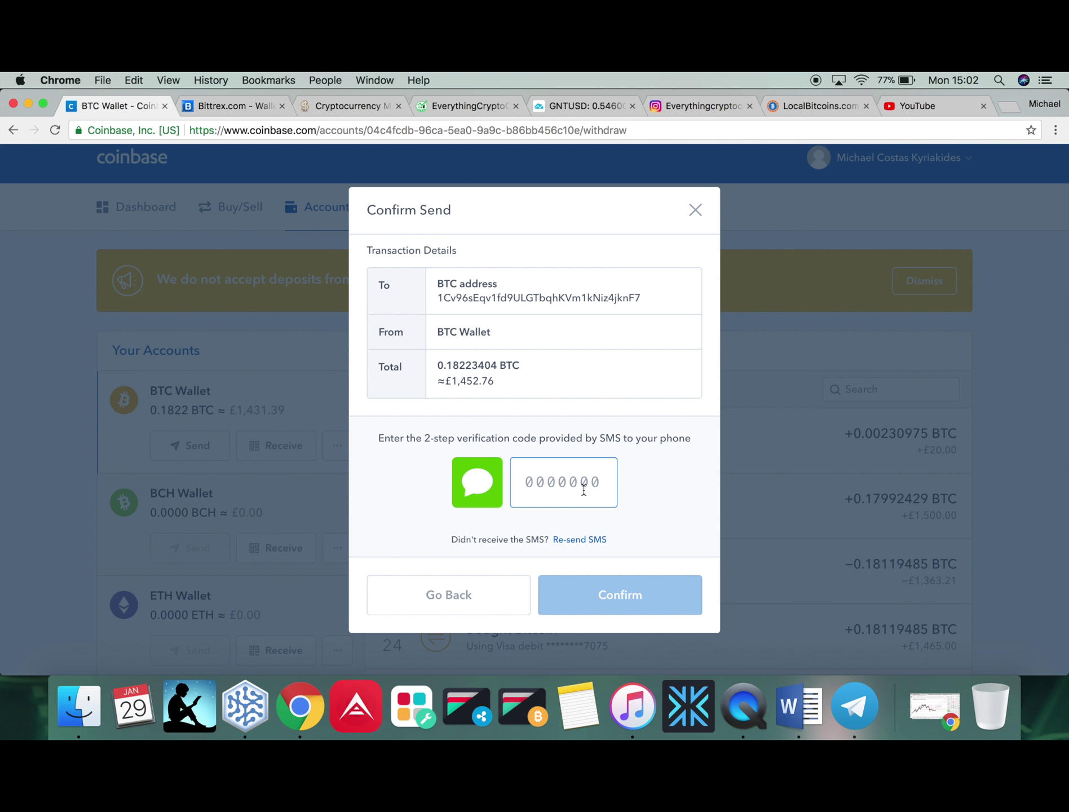
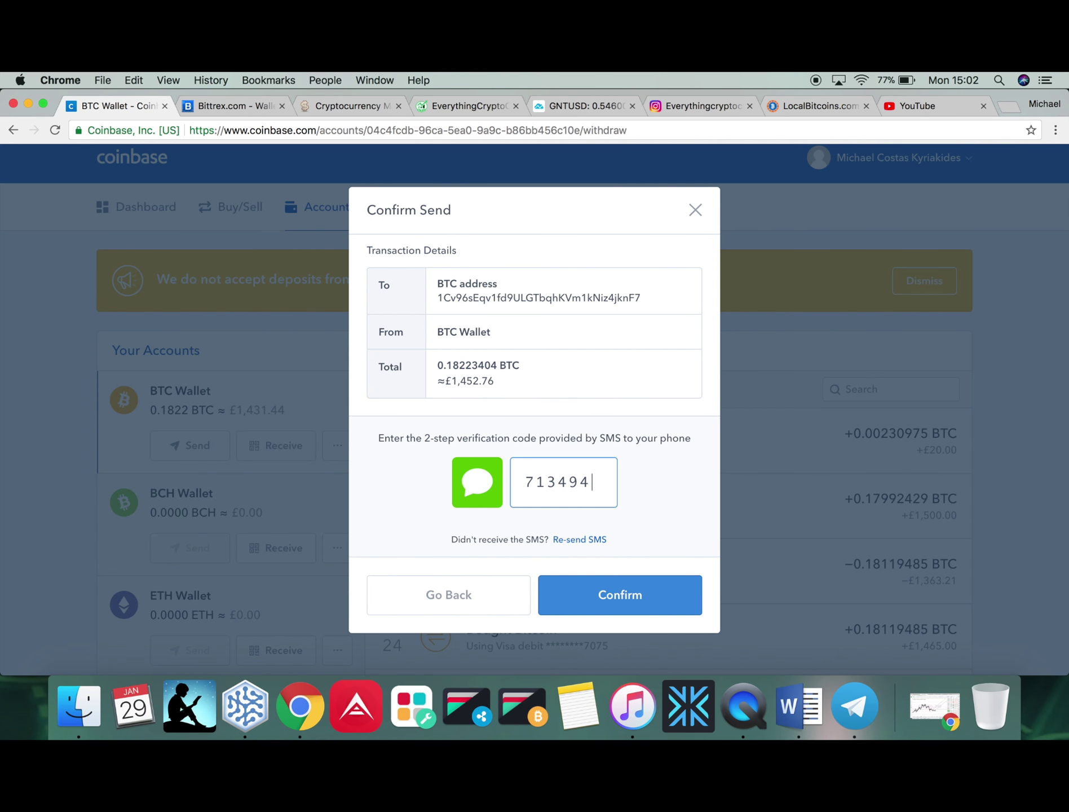
click(600, 592)
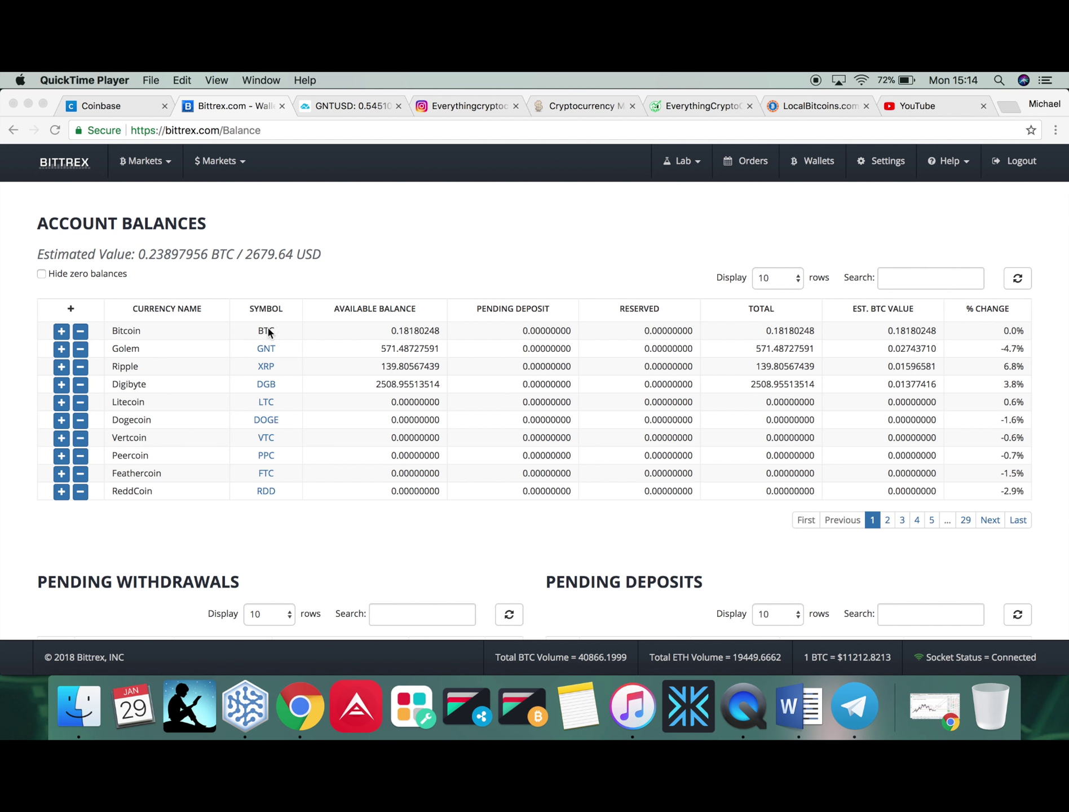
click(135, 337)
click(395, 336)
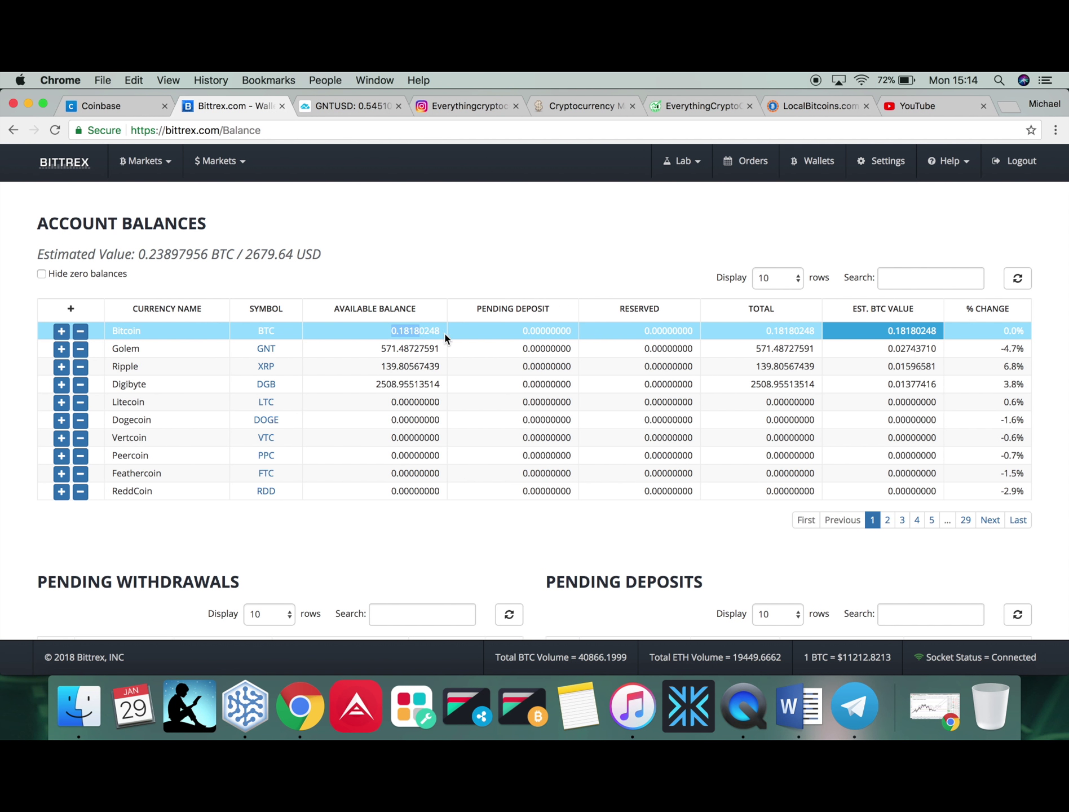
click(444, 272)
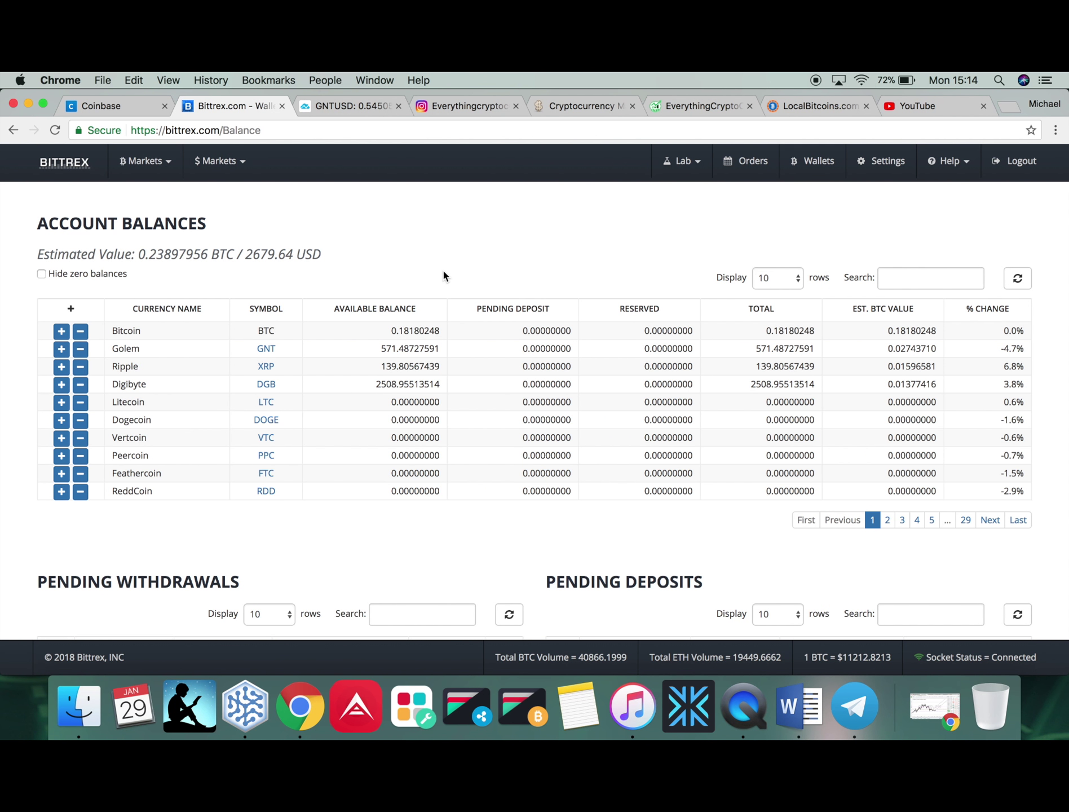
click(450, 334)
click(458, 257)
click(461, 107)
click(970, 257)
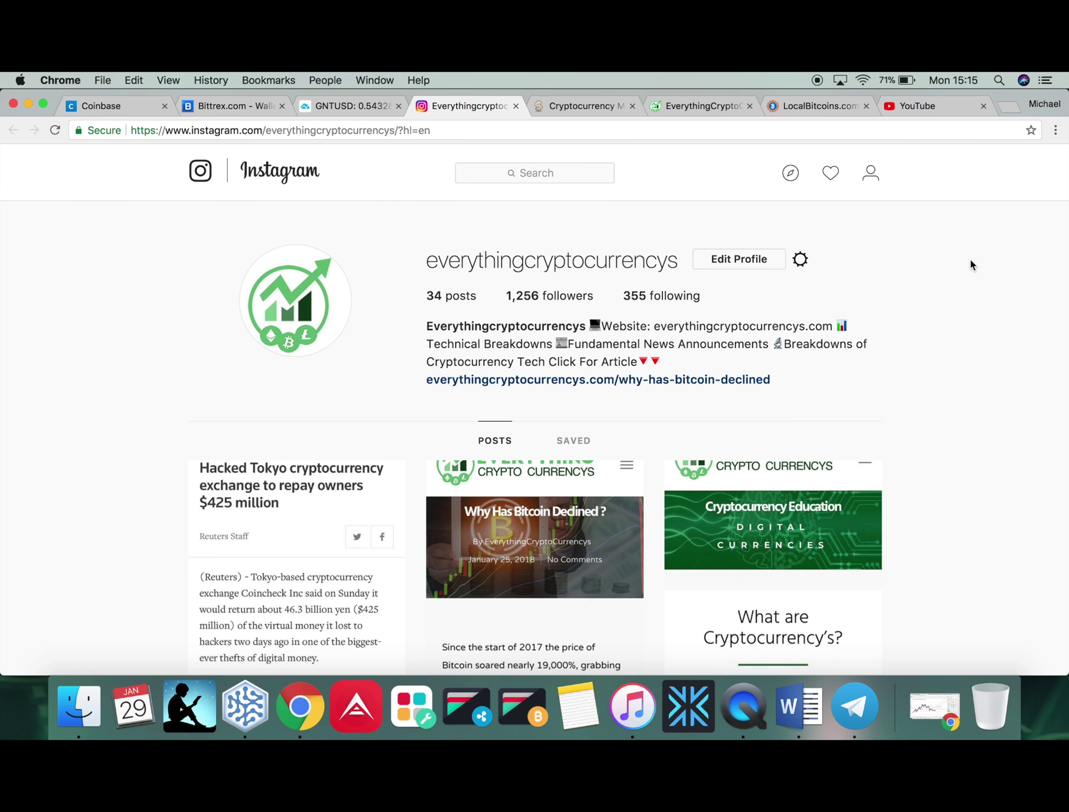
scroll(338, 366, down, 3)
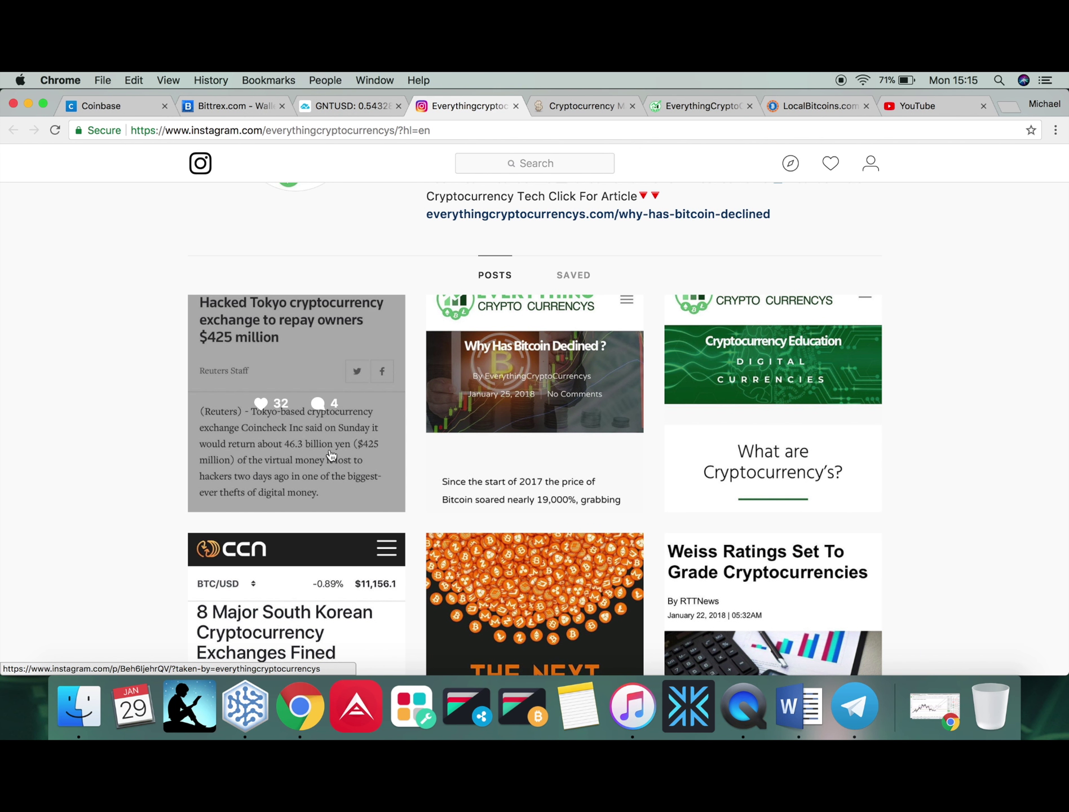
click(331, 455)
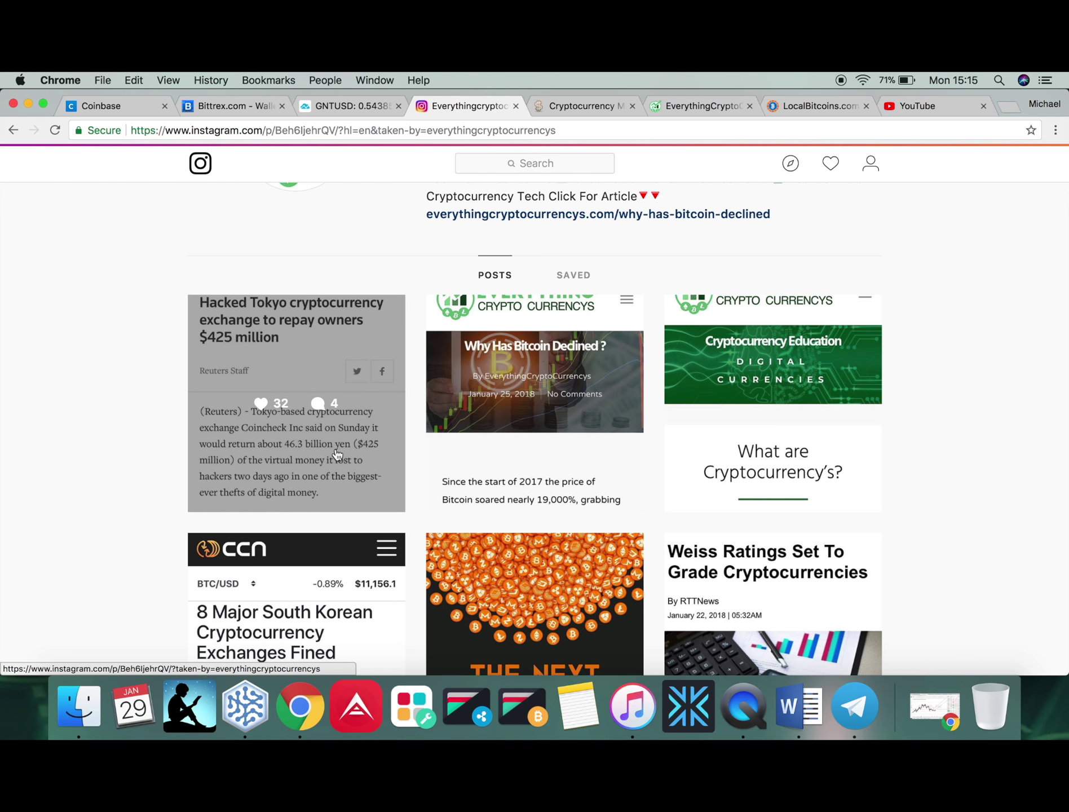
scroll(747, 417, down, 2)
scroll(748, 417, up, 2)
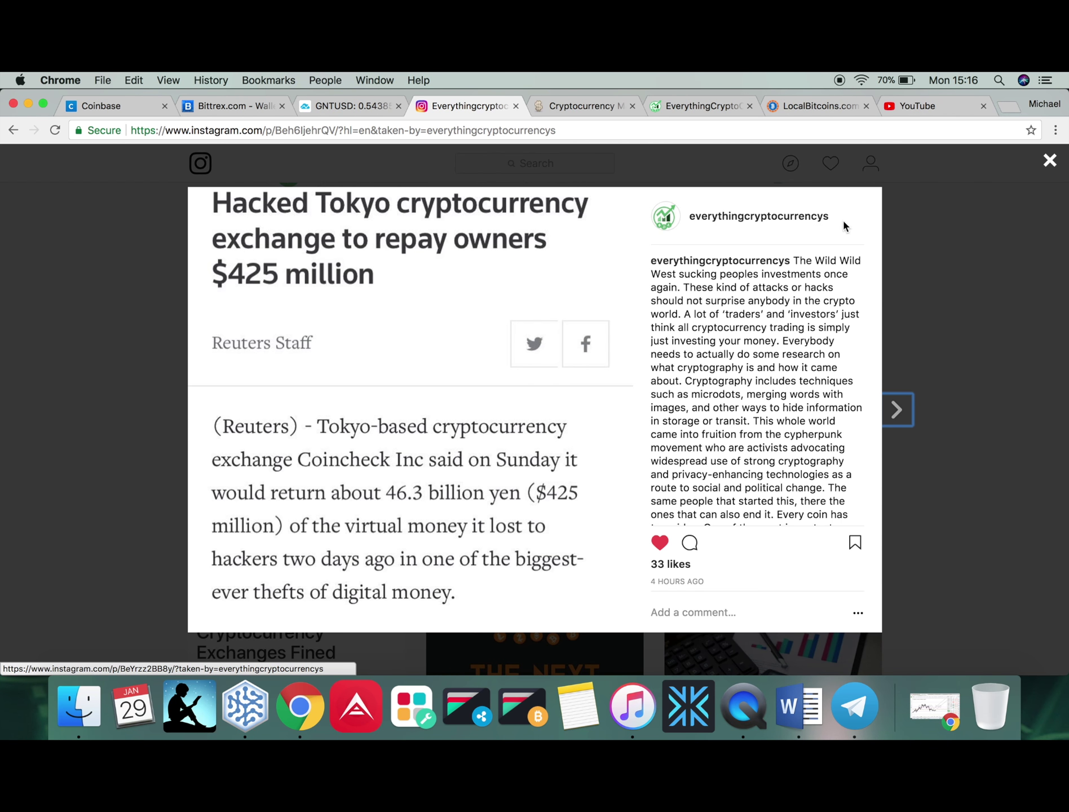
click(1050, 160)
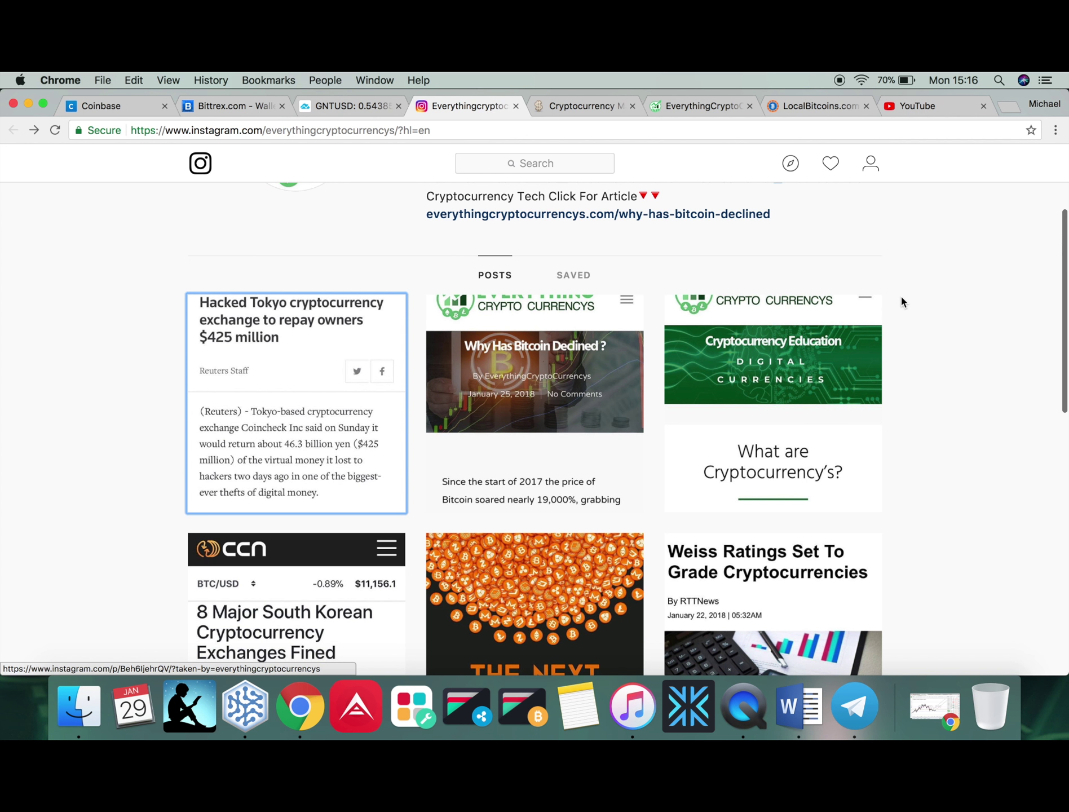
scroll(901, 302, up, 3)
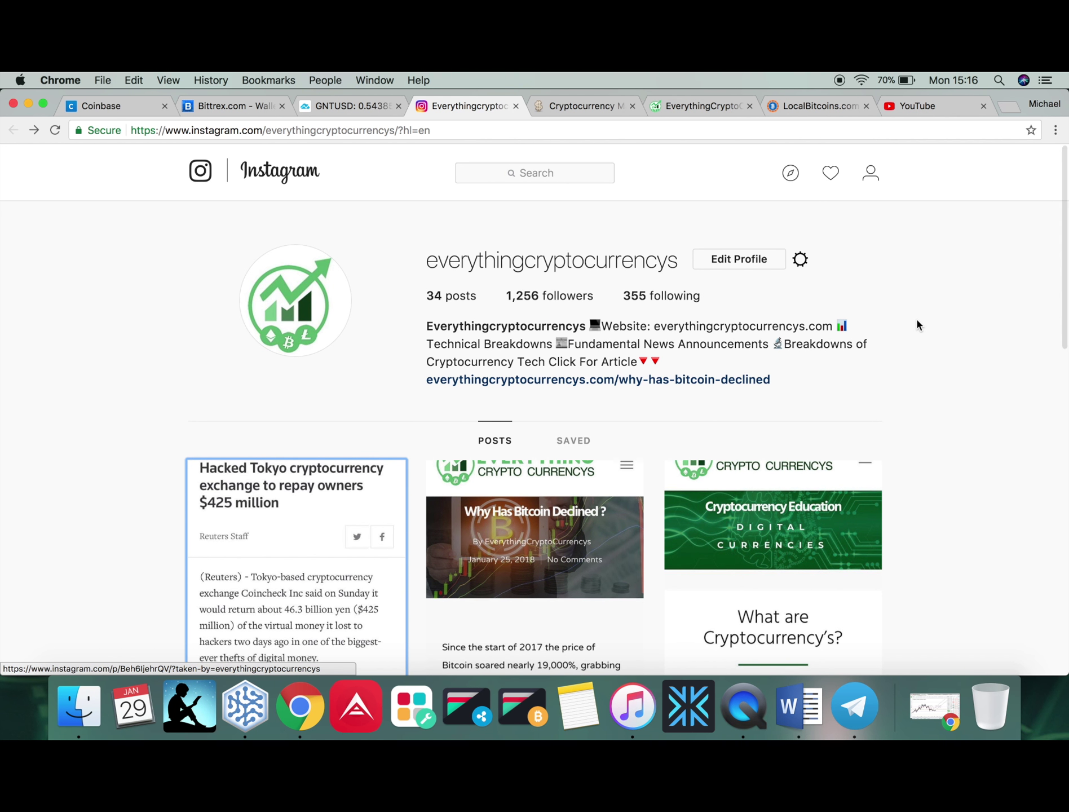
click(268, 112)
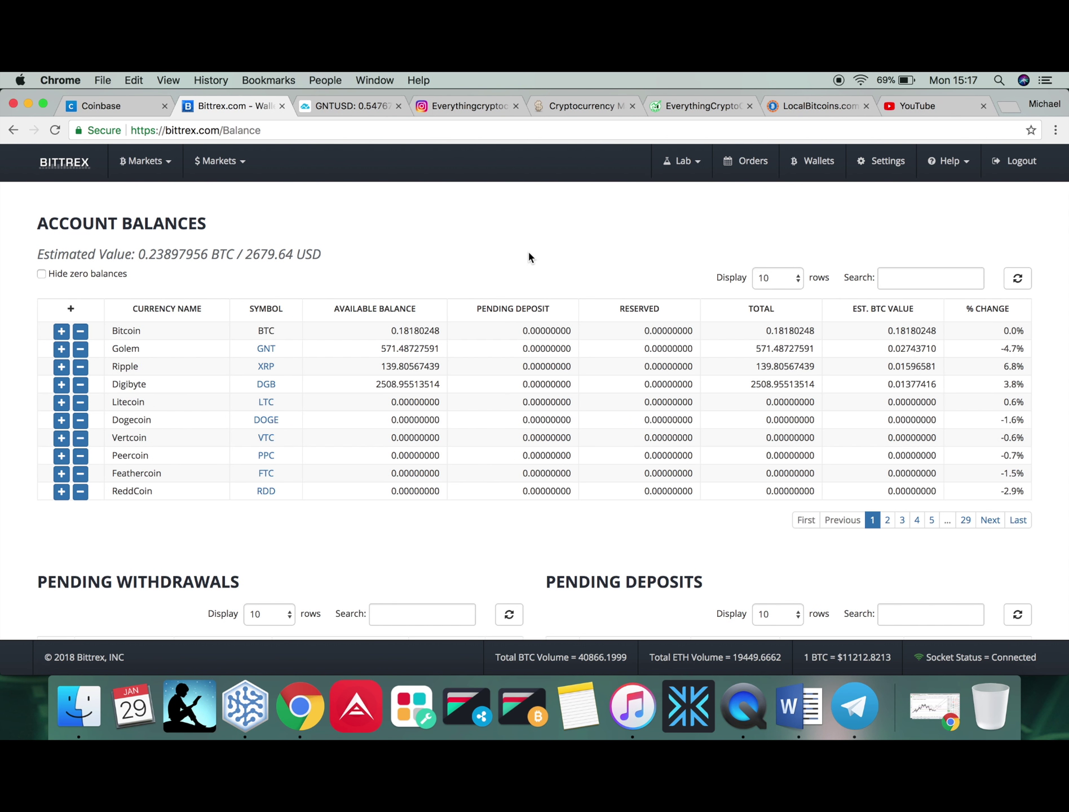
Step: Show the GNTUSD daily chart without the watchlist, framed around the Fibonacci price targets
click(347, 106)
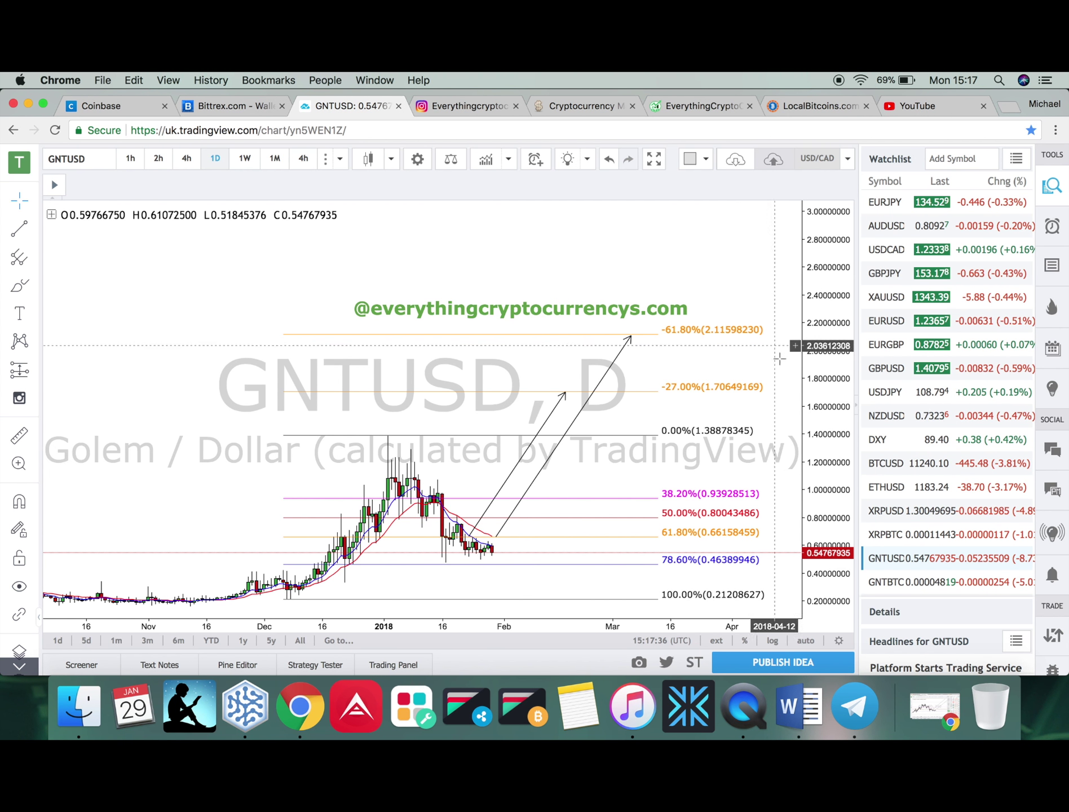
drag(781, 353, 750, 317)
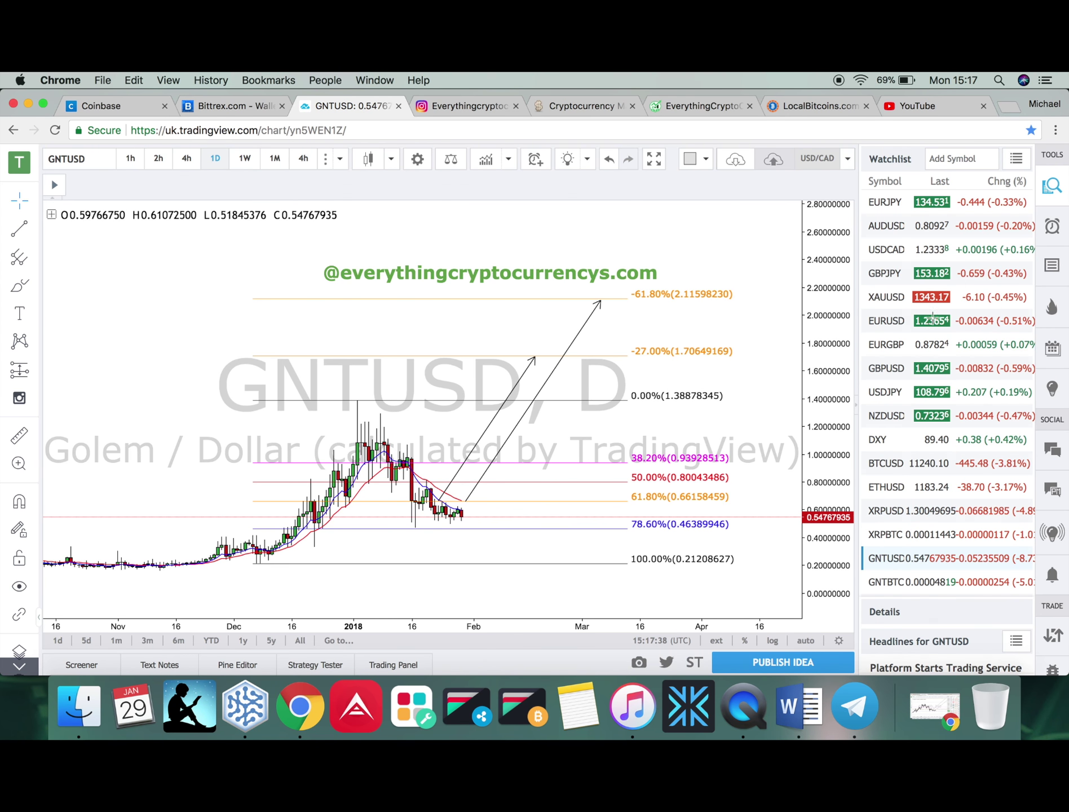
click(1058, 197)
scroll(875, 369, up, 4)
drag(885, 345, 965, 357)
scroll(968, 357, down, 3)
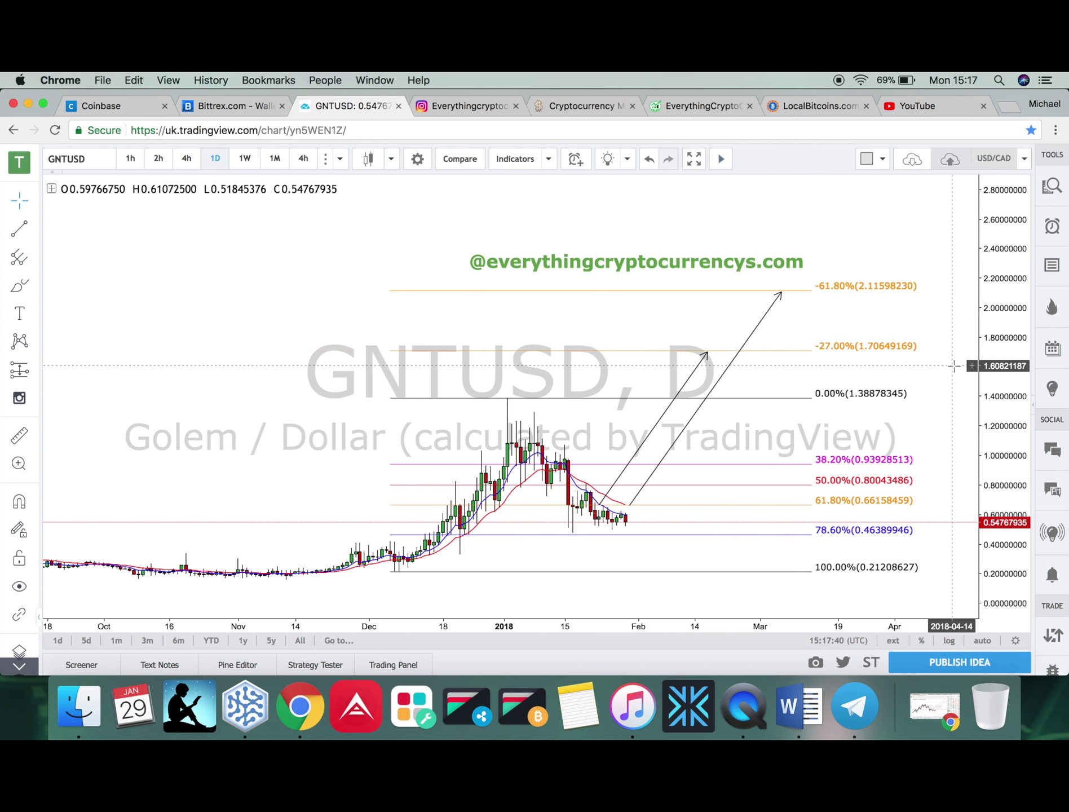
scroll(931, 414, down, 2)
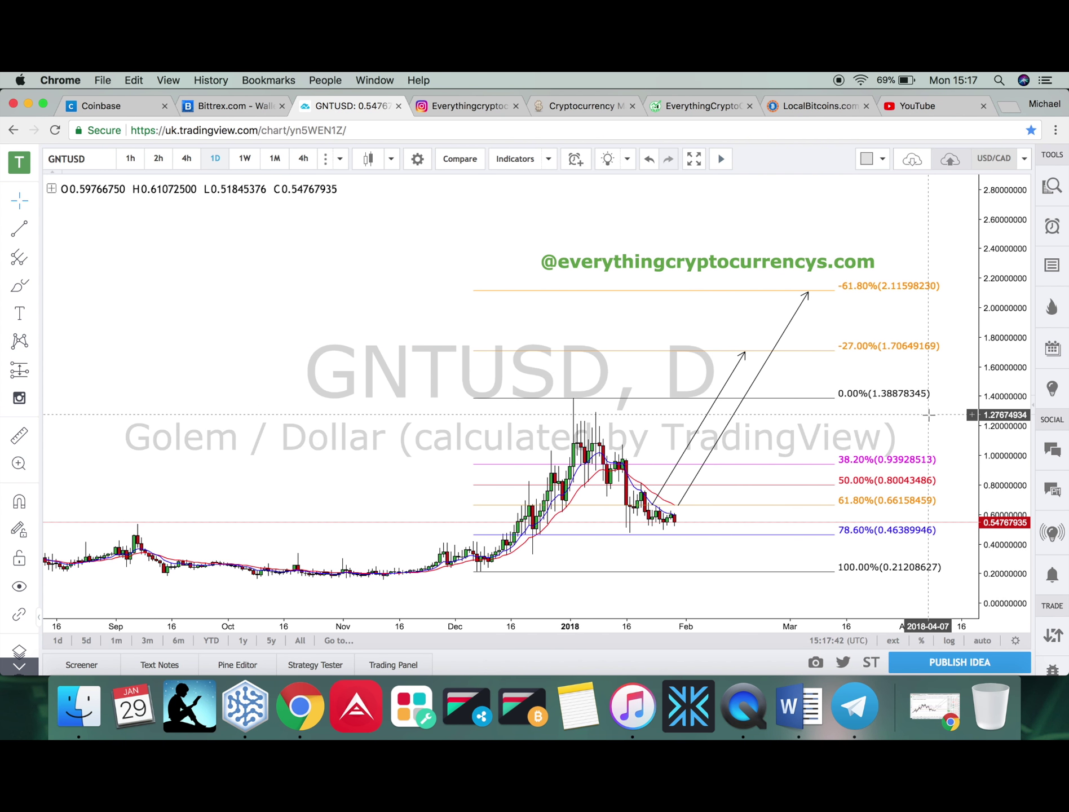
drag(957, 377, 938, 381)
Step: Move the website watermark text higher, above the Fibonacci targets
drag(570, 266, 574, 235)
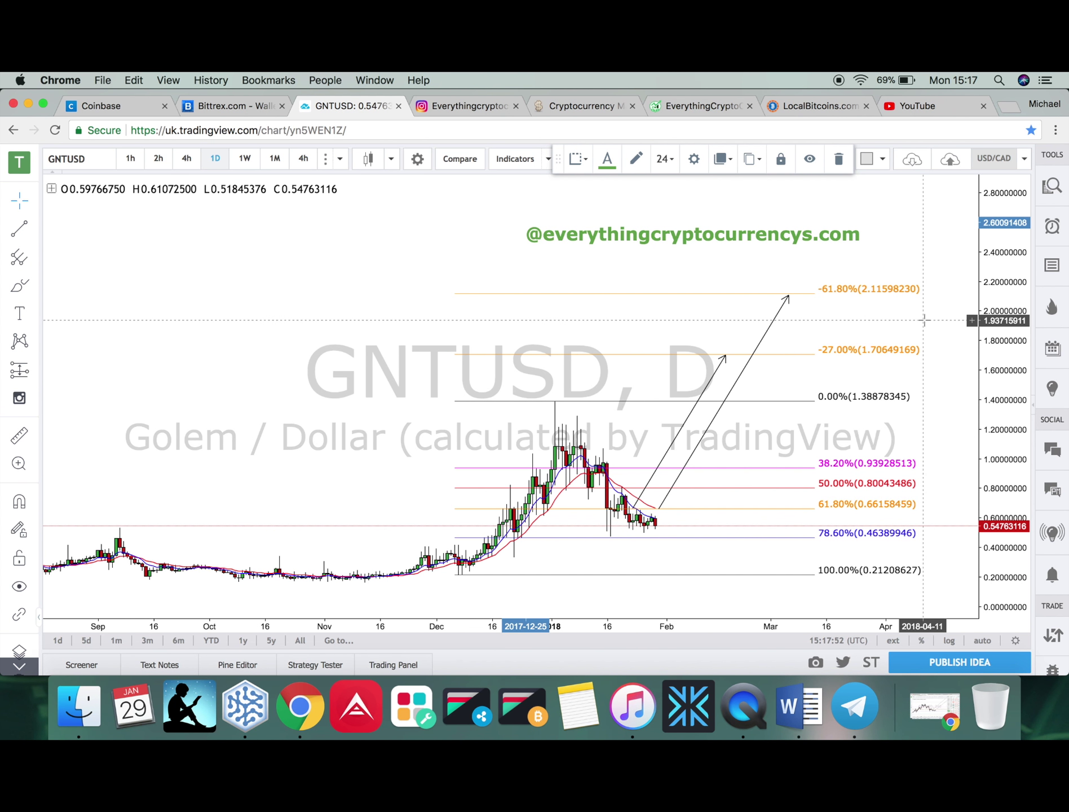
click(921, 262)
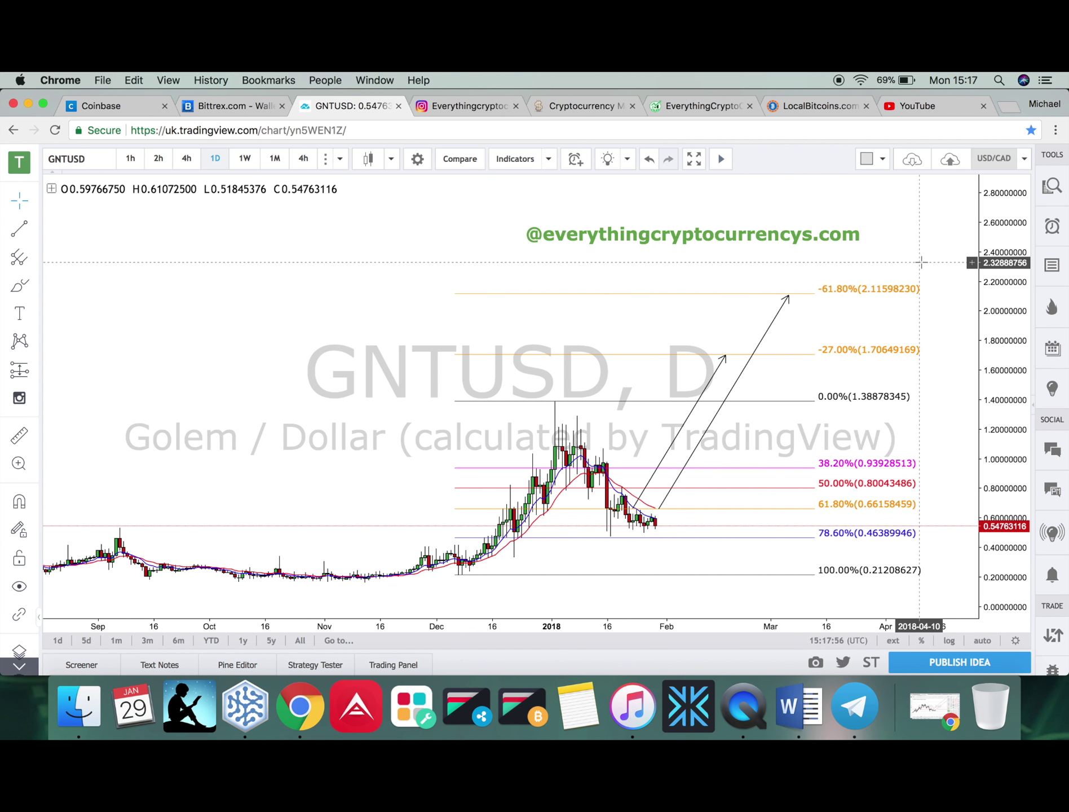
scroll(921, 262, up, 1)
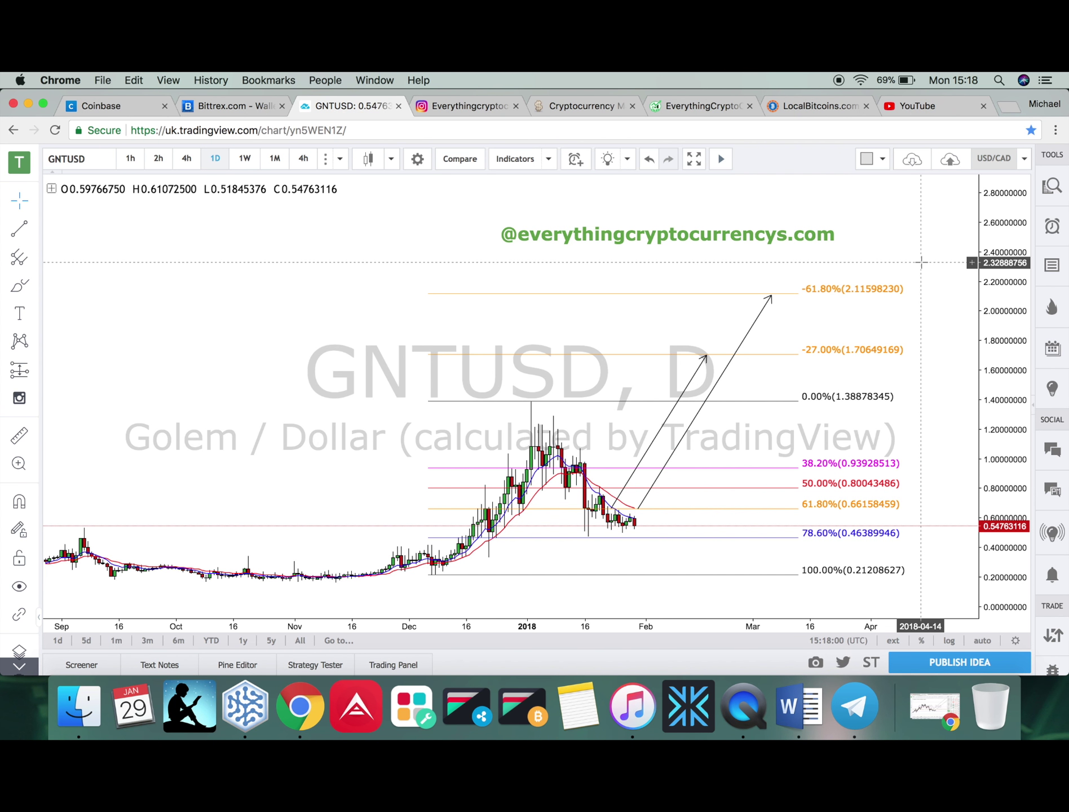
click(566, 106)
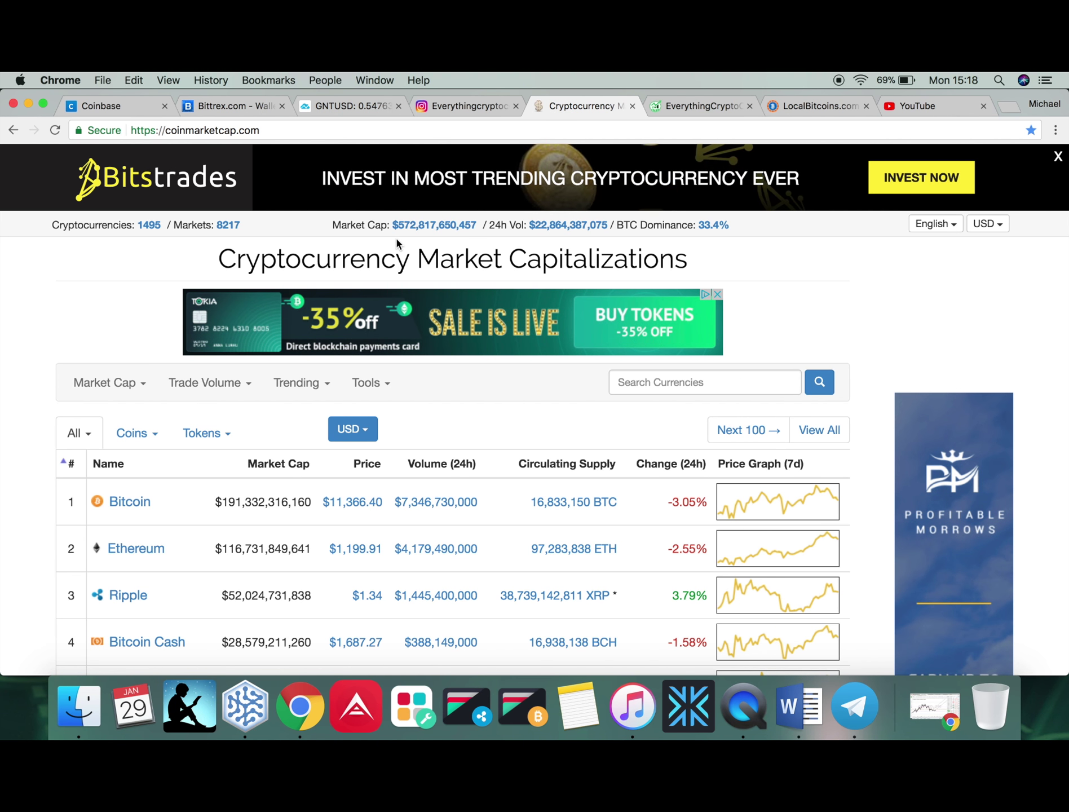
Step: Reload CoinMarketCap's rankings to review current prices, then go back to the Bittrex balances
click(57, 130)
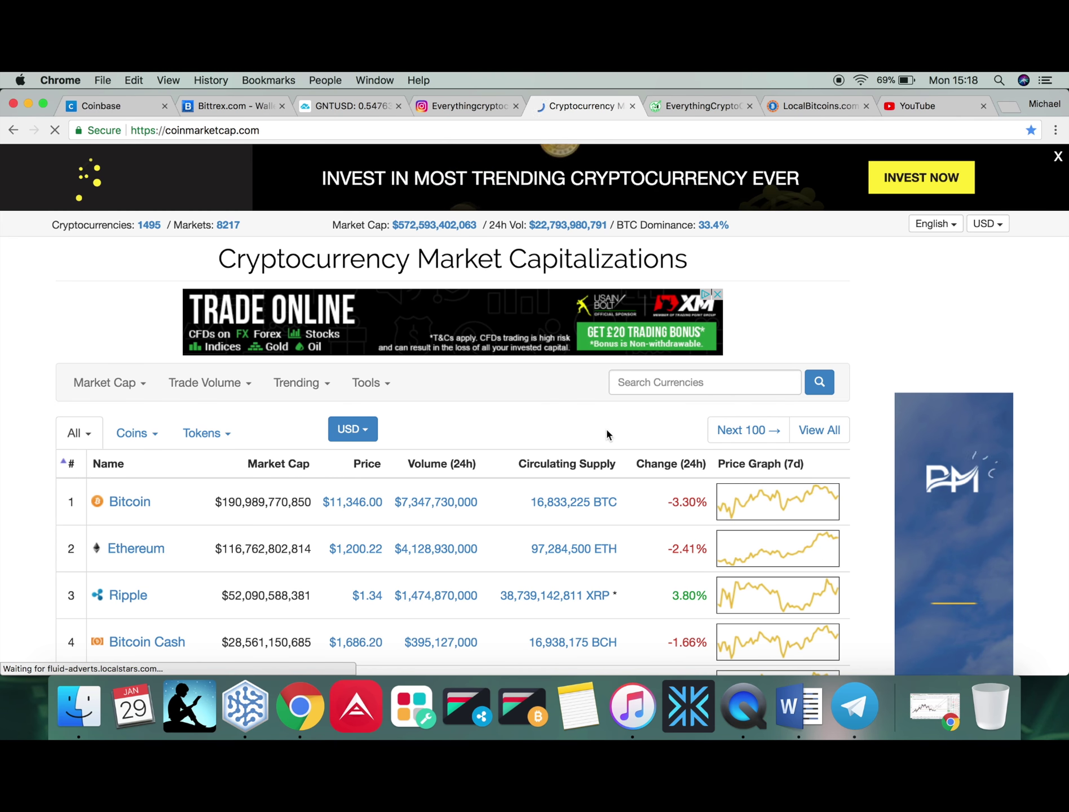
scroll(628, 441, down, 2)
scroll(628, 442, down, 3)
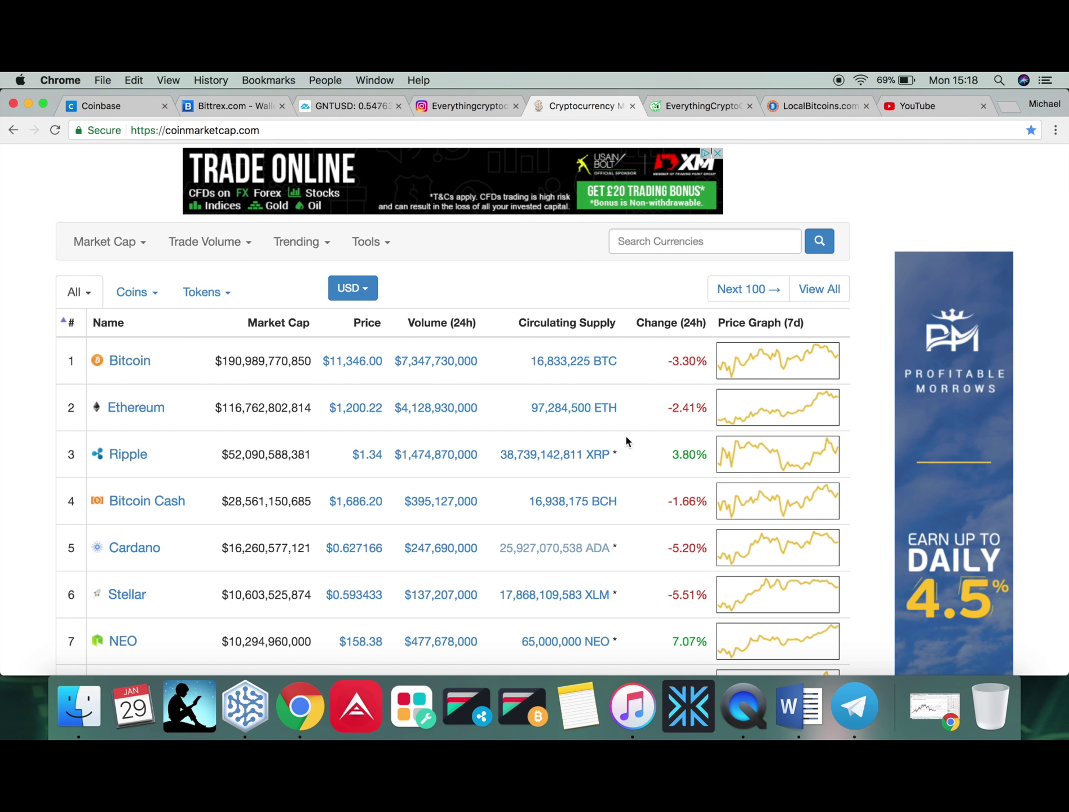
click(231, 105)
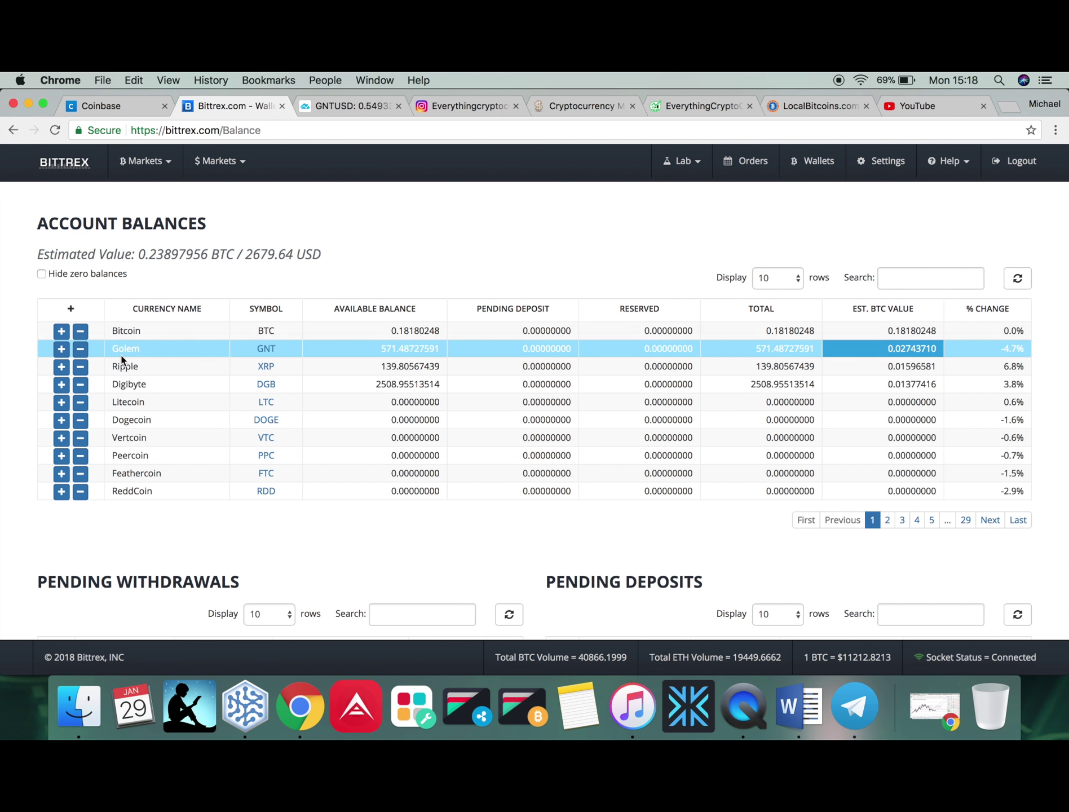
Step: Open Bittrex's ฿ Markets list and filter it to GNT, priced at 0.00004778 BTC
click(237, 167)
click(145, 161)
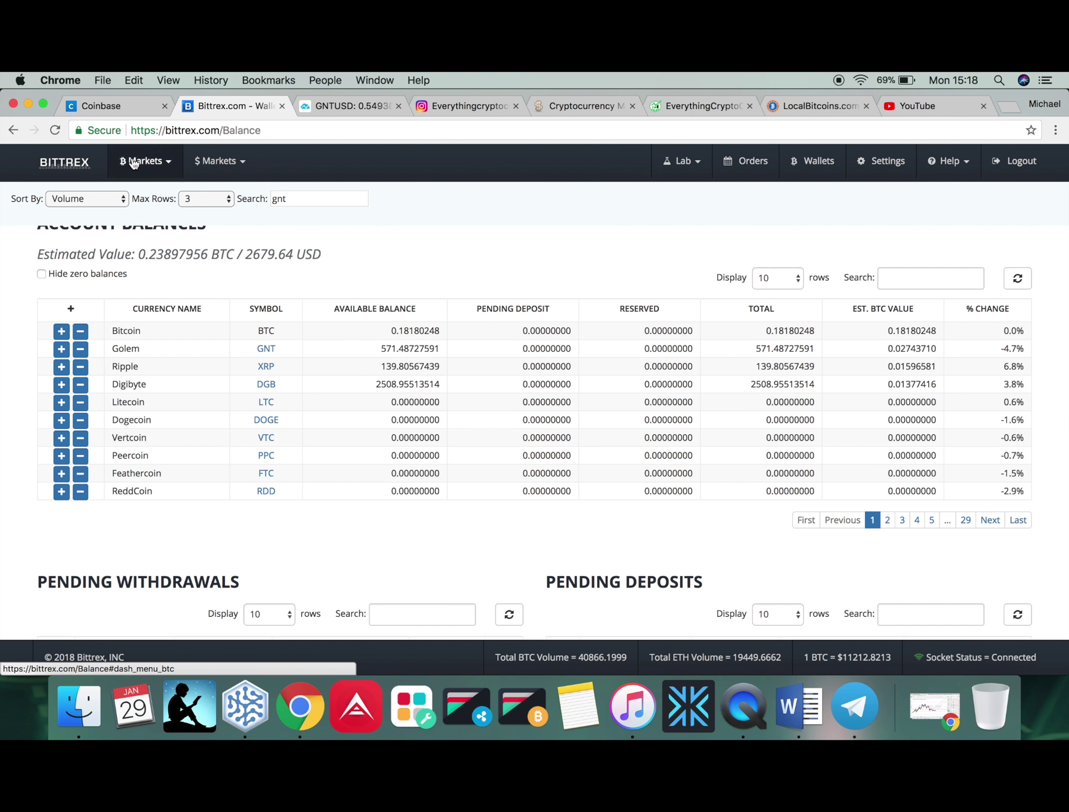
click(299, 199)
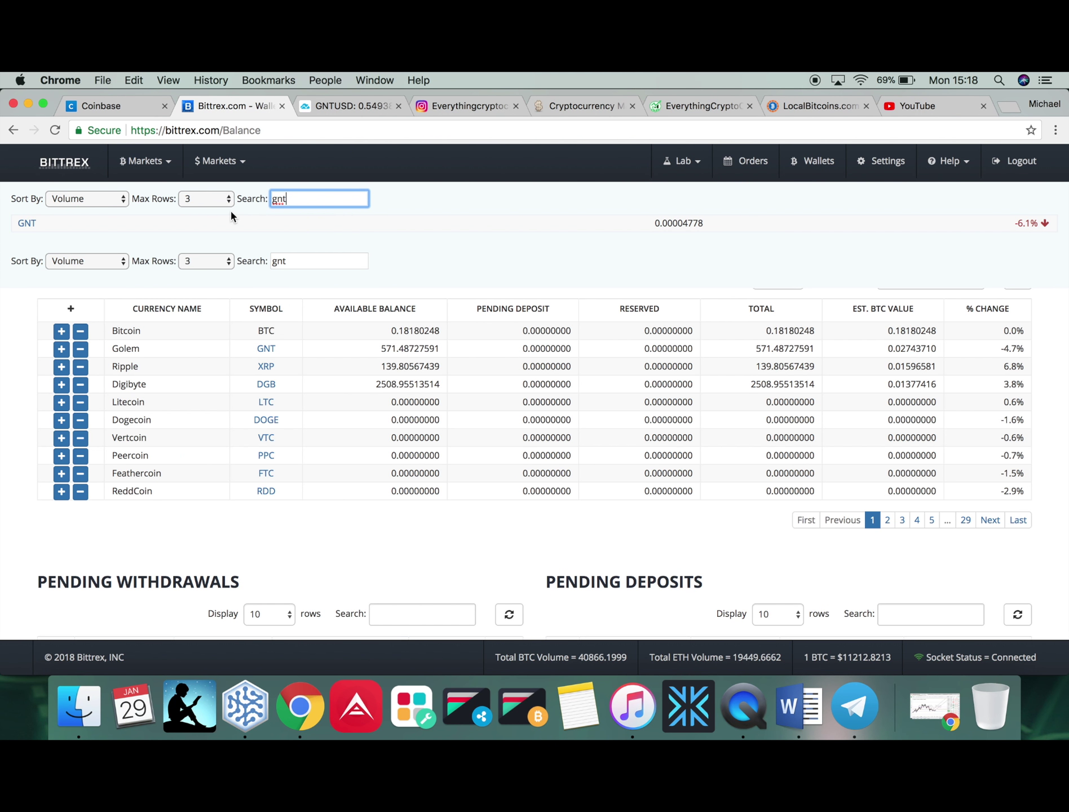
click(25, 224)
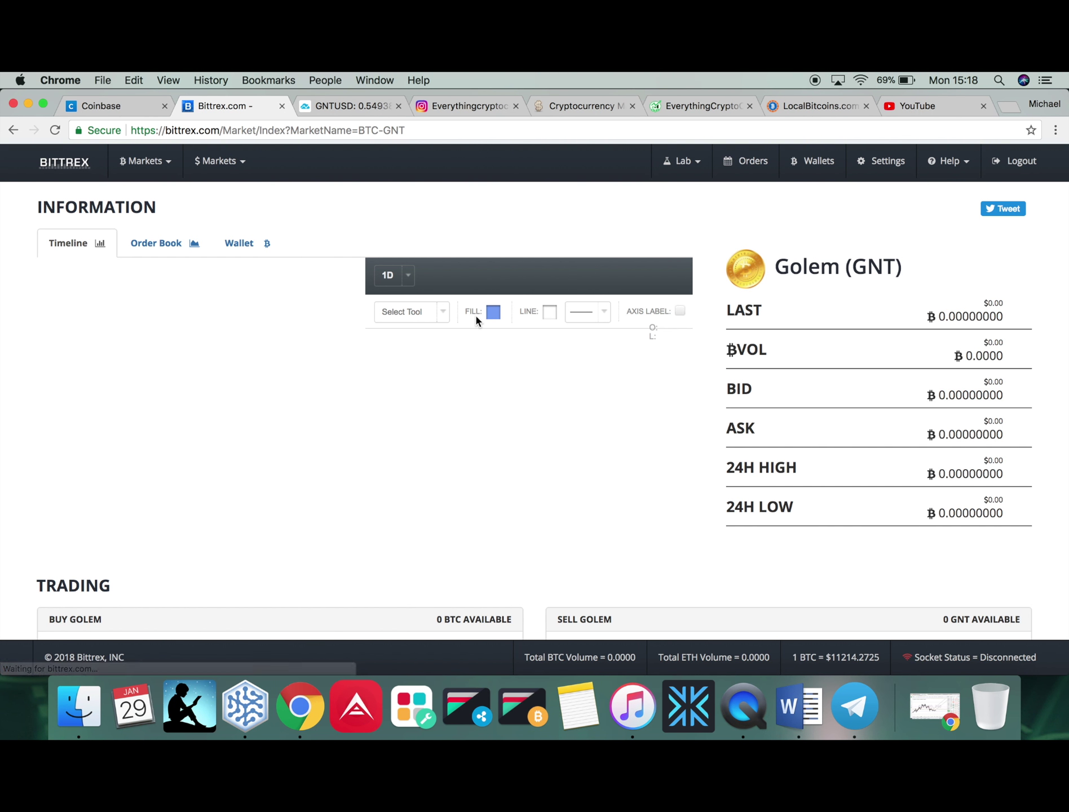
scroll(752, 385, down, 1)
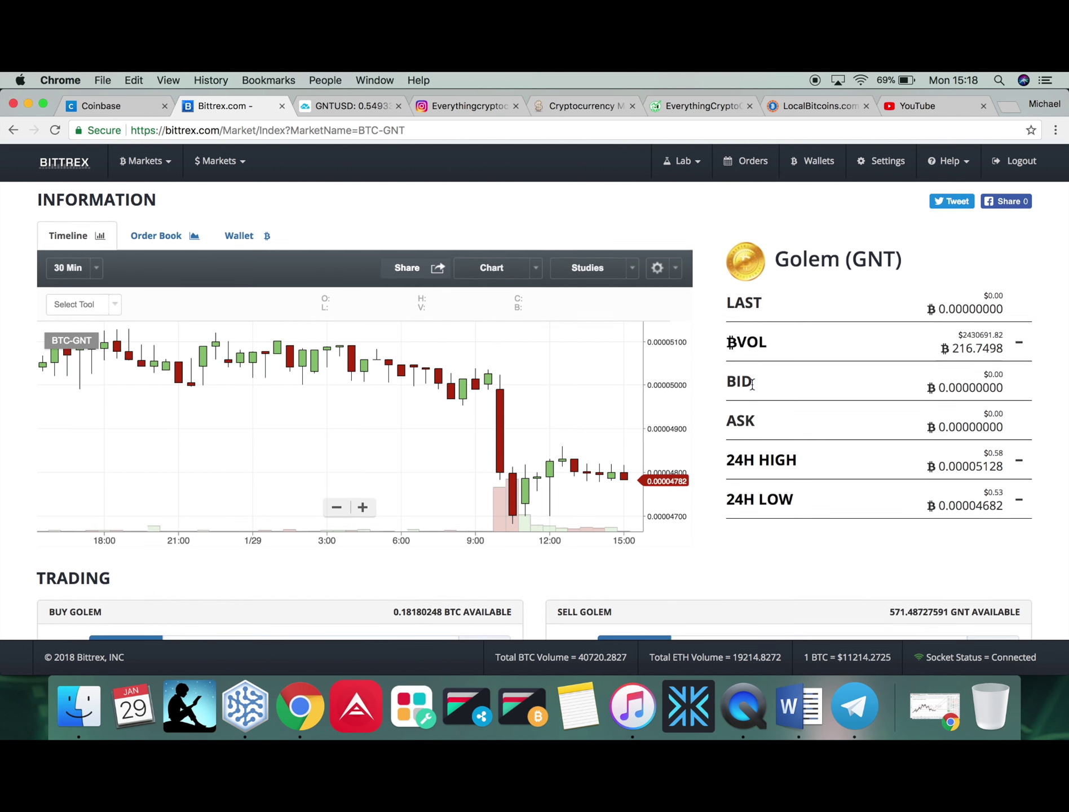
scroll(752, 385, down, 3)
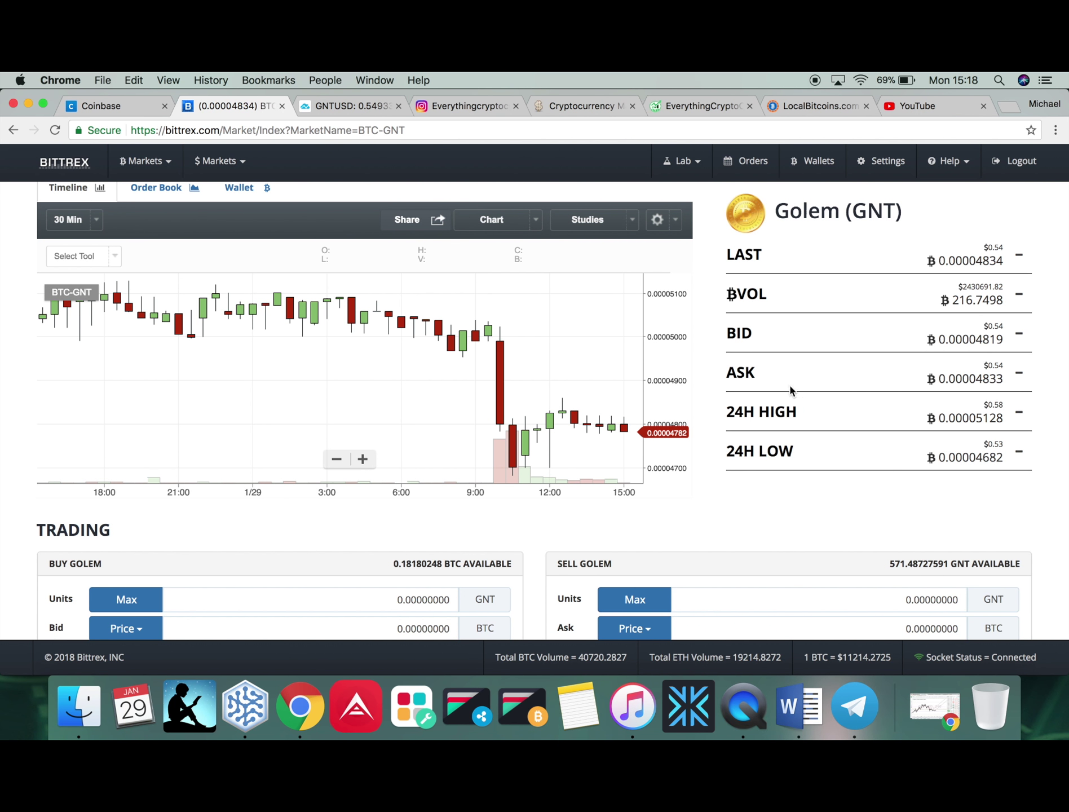
scroll(790, 396, down, 10)
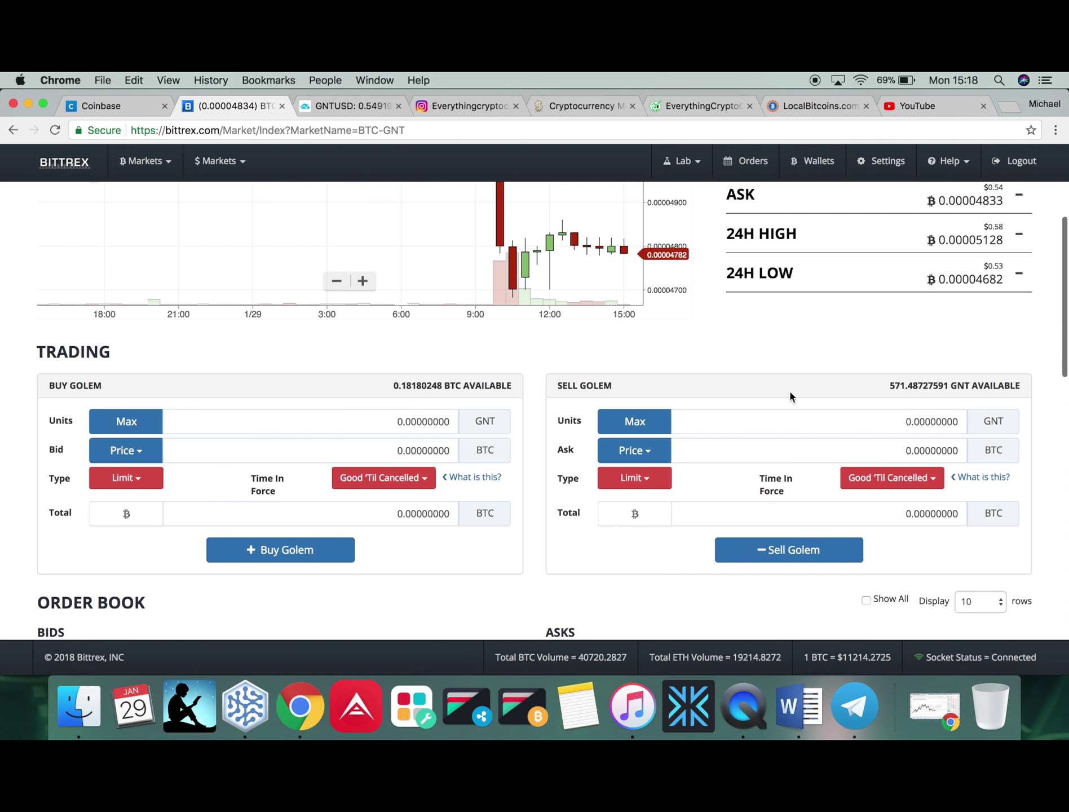
scroll(790, 397, down, 3)
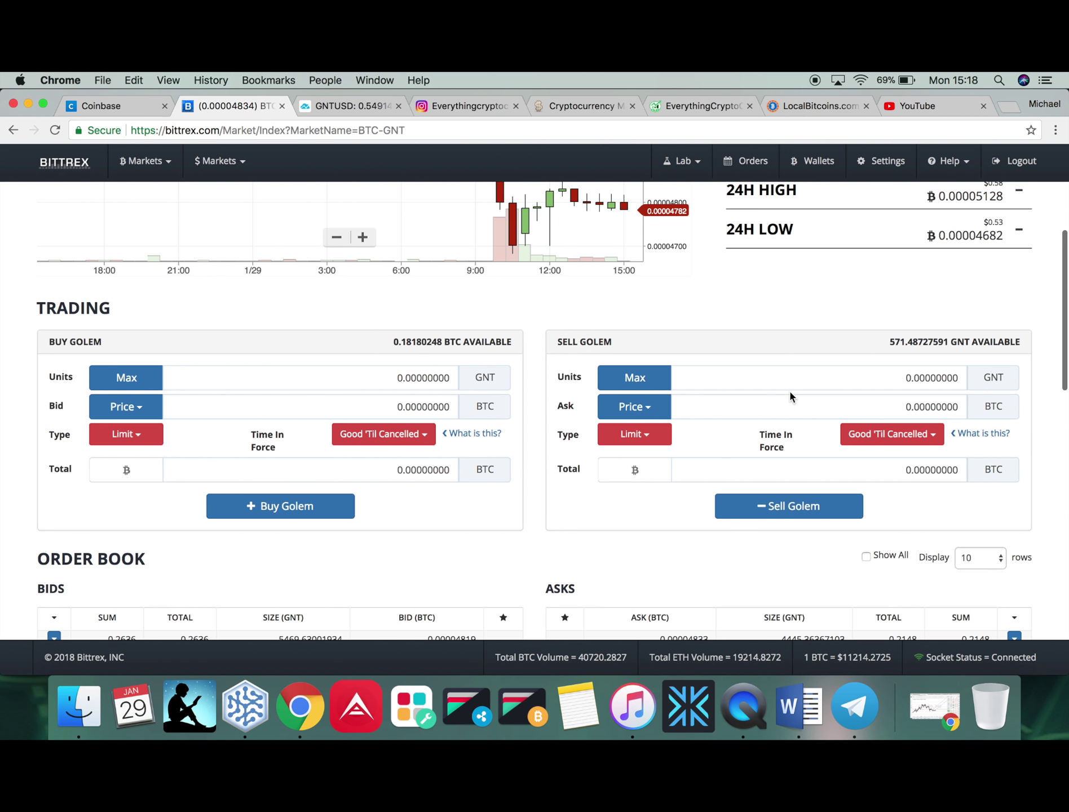
click(449, 377)
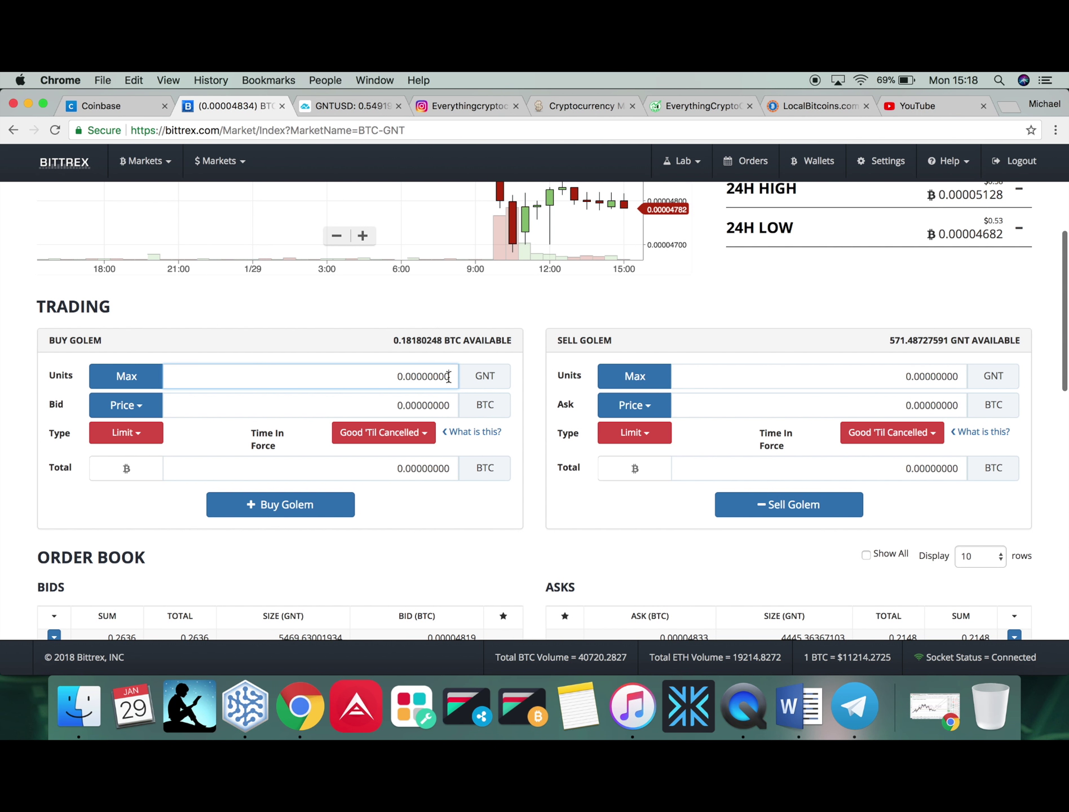
scroll(449, 376, down, 1)
click(129, 366)
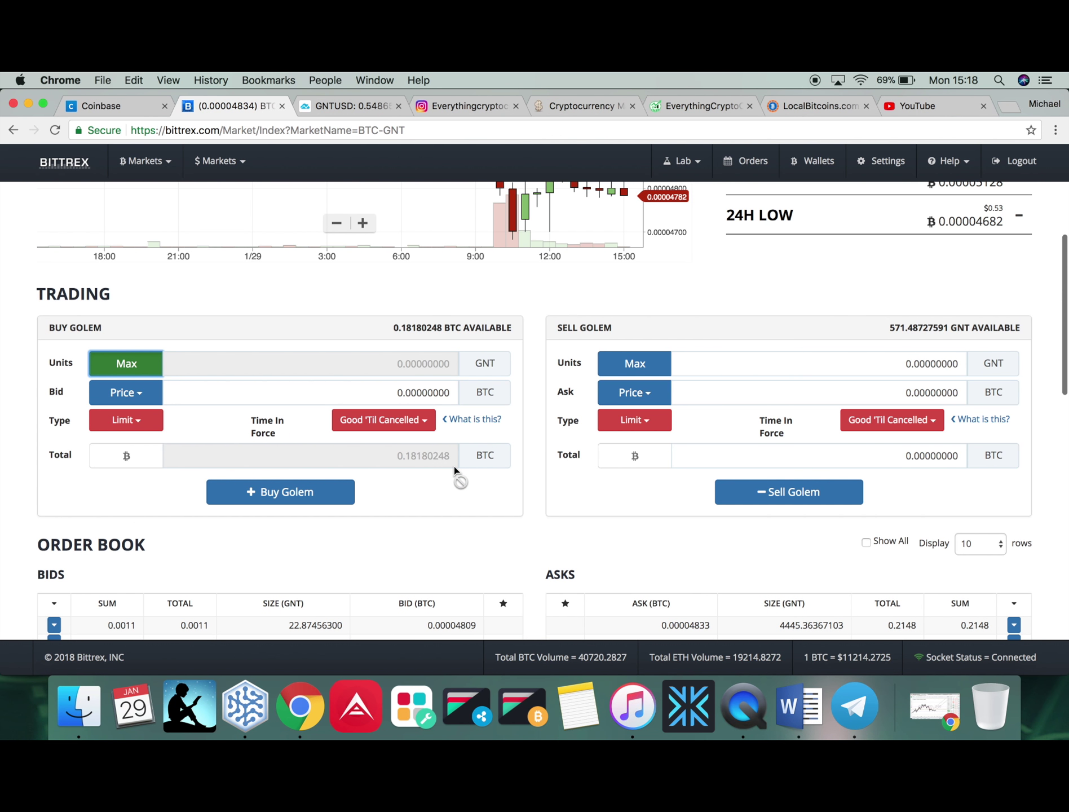
scroll(461, 462, down, 5)
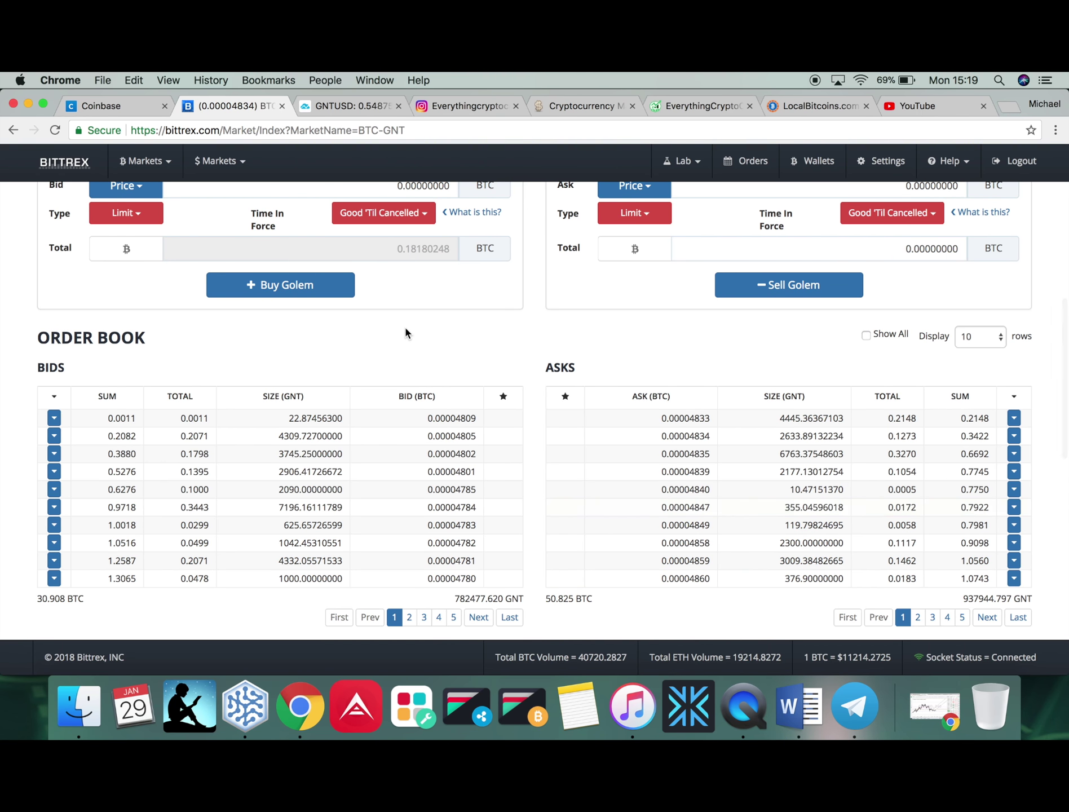
scroll(405, 326, down, 4)
scroll(404, 326, up, 10)
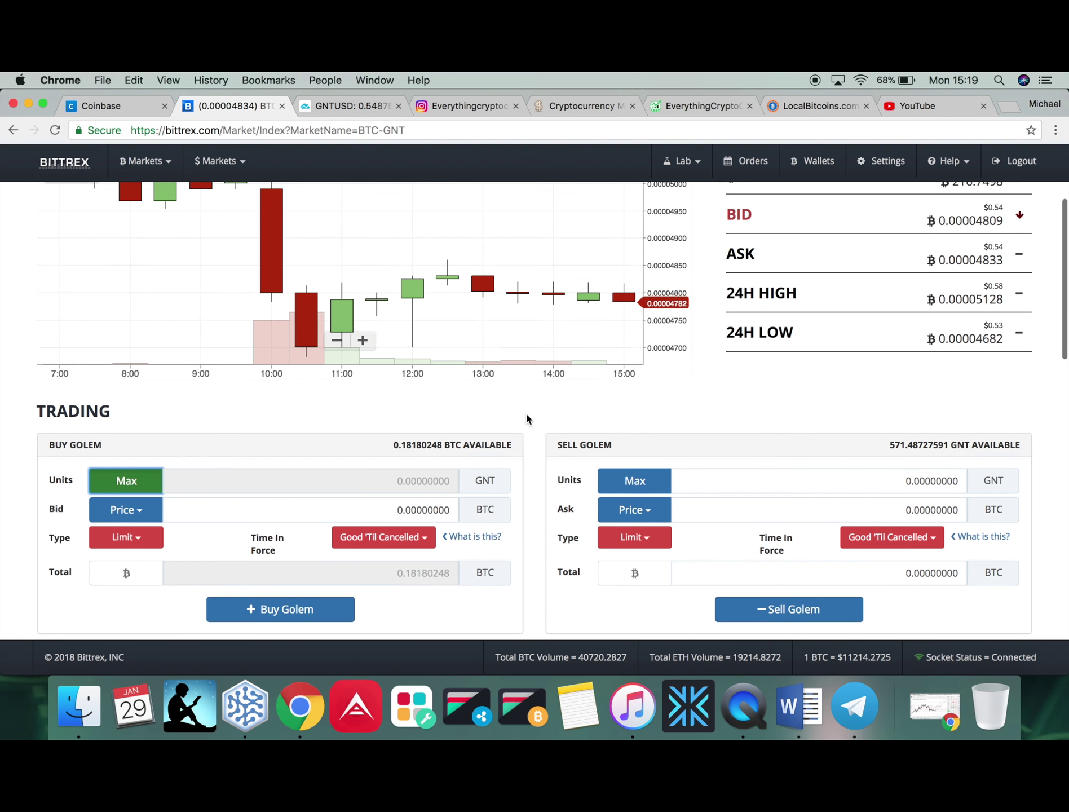
scroll(681, 426, down, 5)
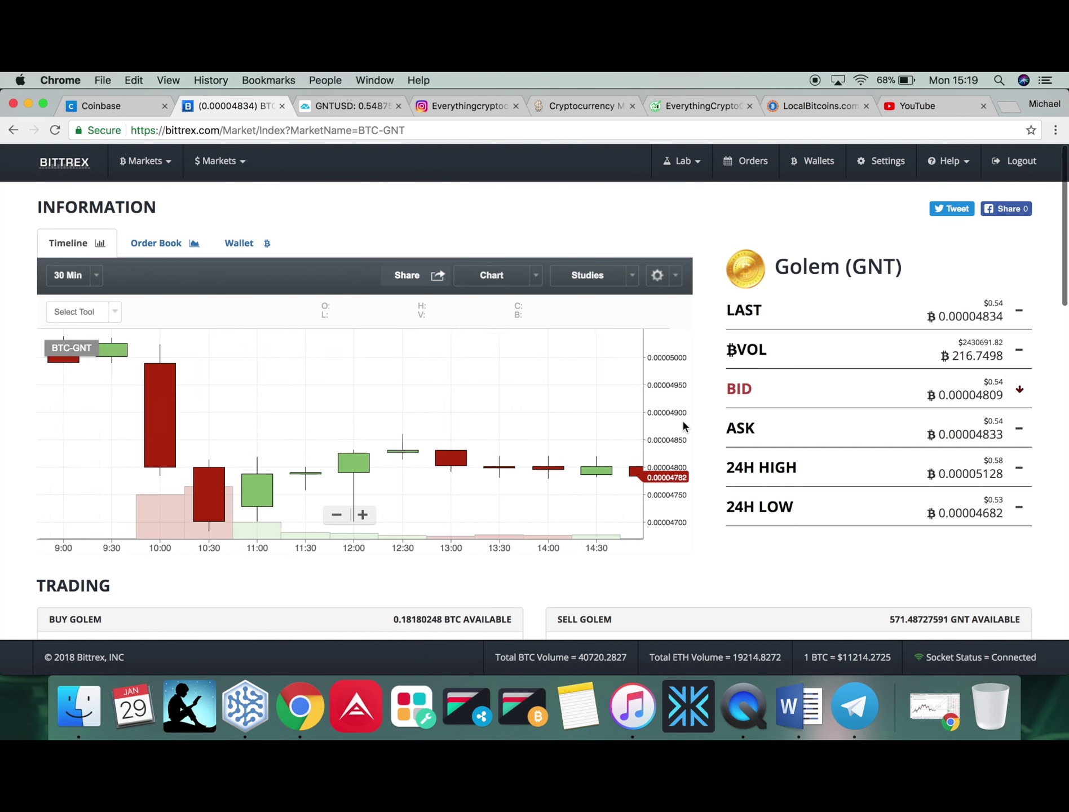
Step: Show the BTC-GNT Order Book depth chart with a 100% price range
click(200, 244)
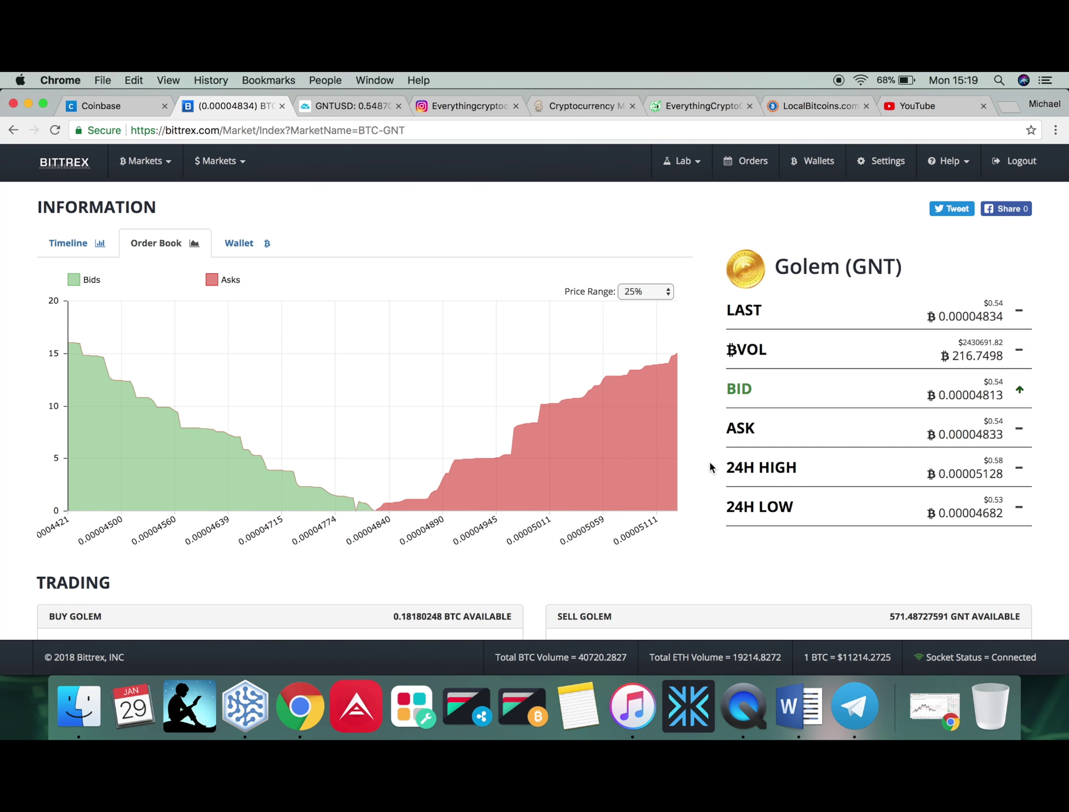
scroll(710, 467, down, 1)
scroll(711, 467, up, 1)
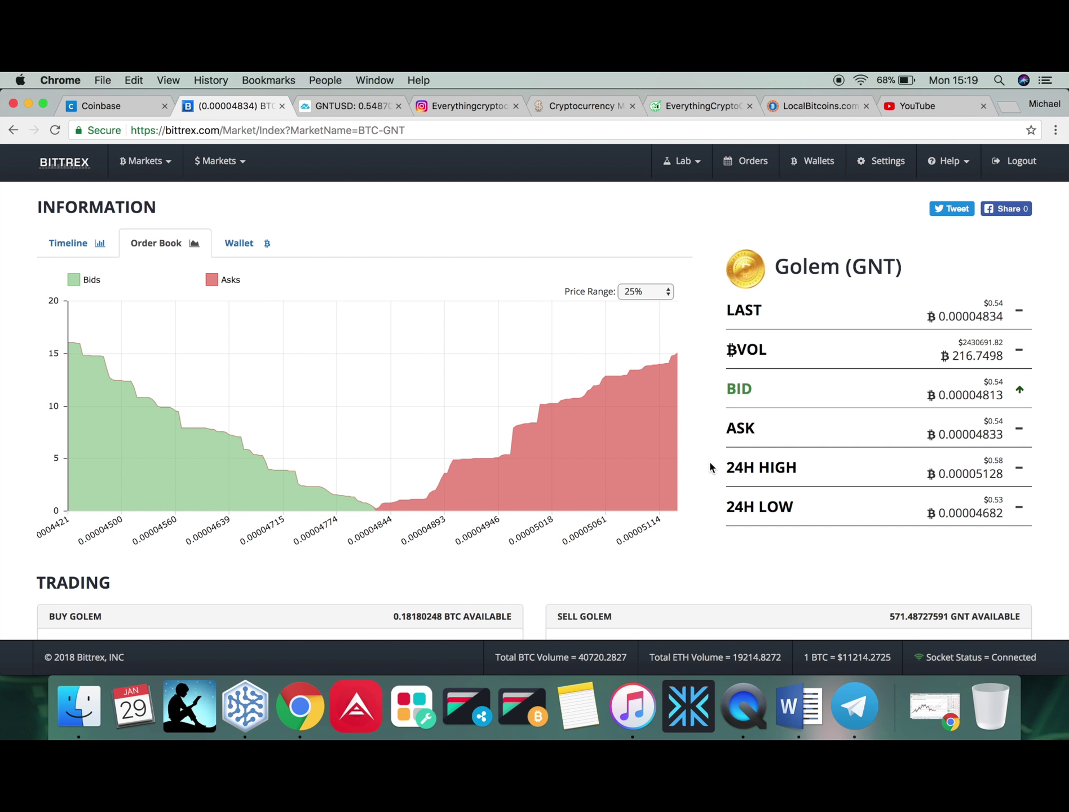
click(644, 293)
click(639, 329)
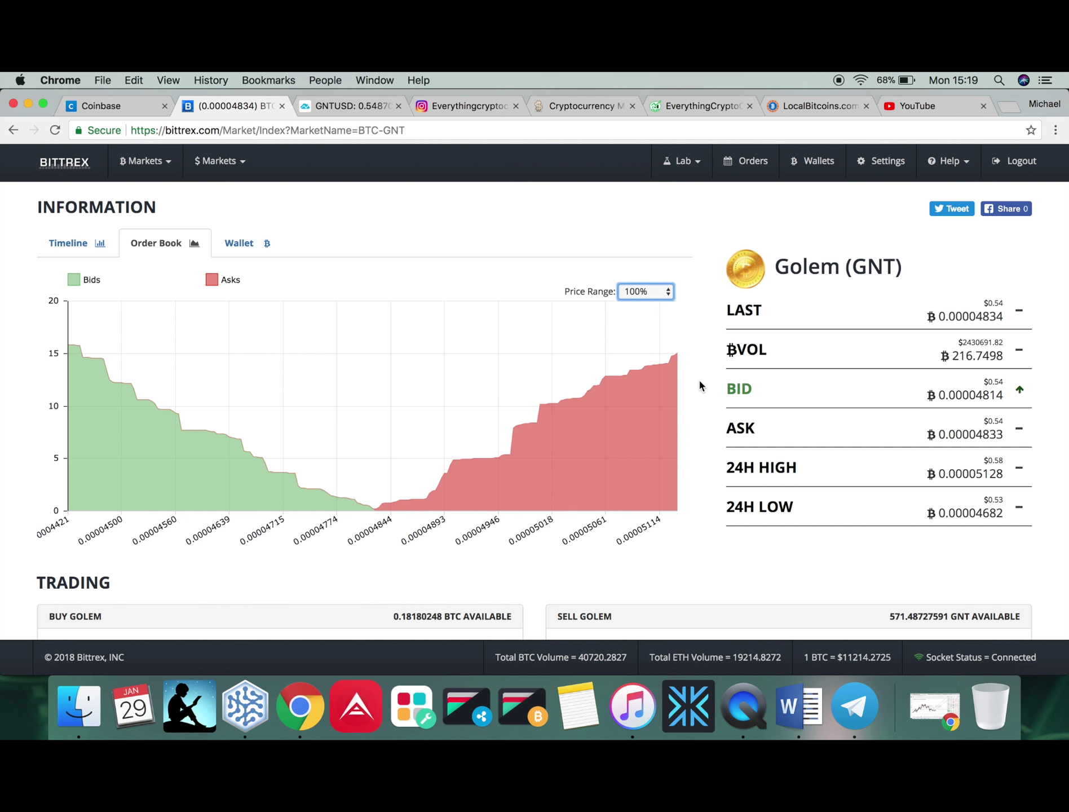
scroll(699, 381, down, 5)
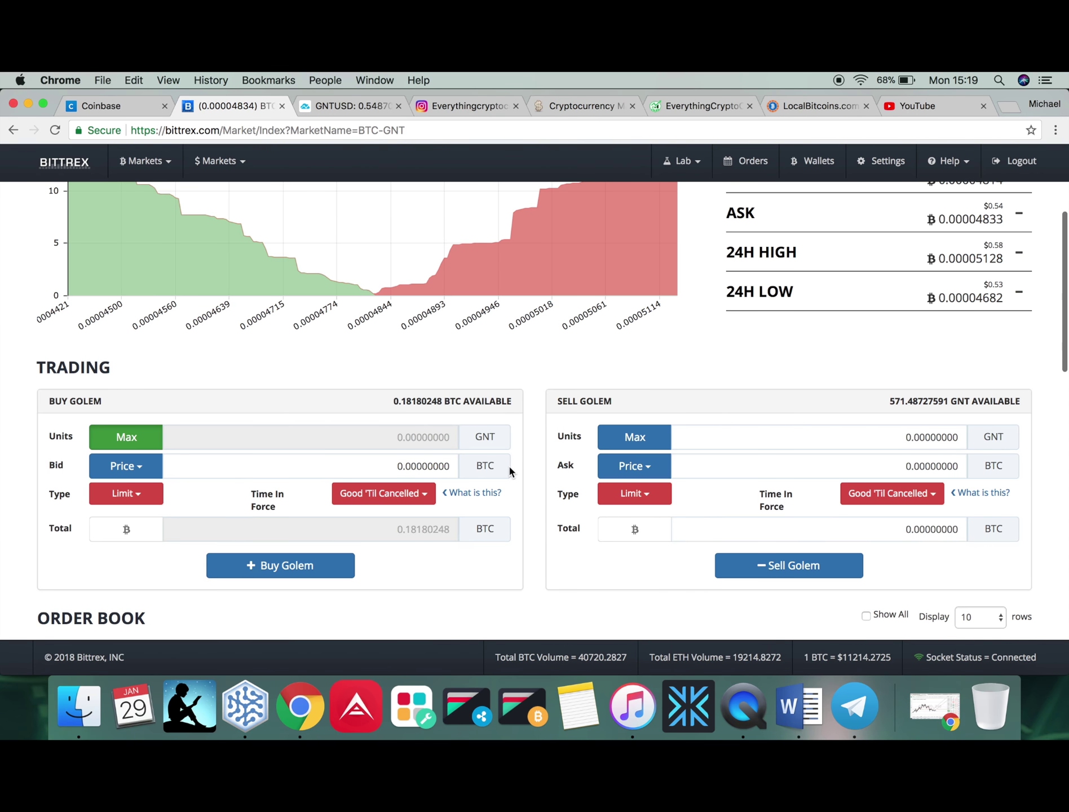
scroll(509, 464, down, 2)
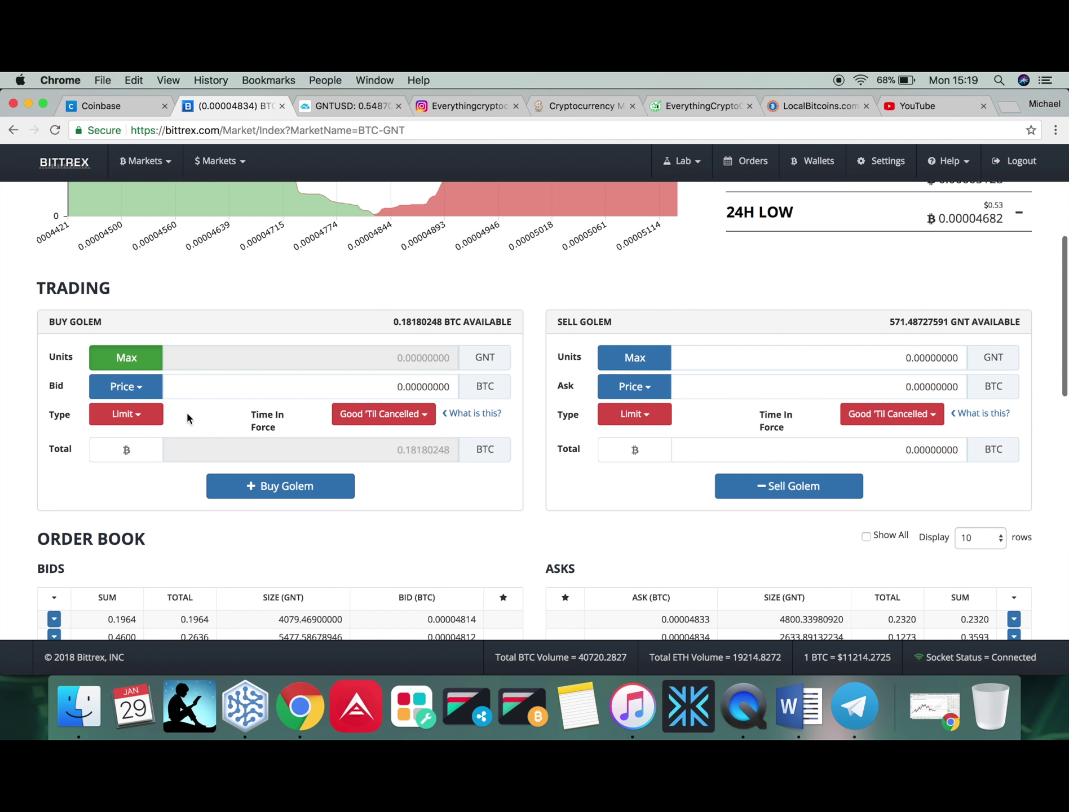
scroll(187, 417, down, 1)
Step: Try the Last, Bid and Ask (0.00004833) options for the Golem bid price
click(137, 332)
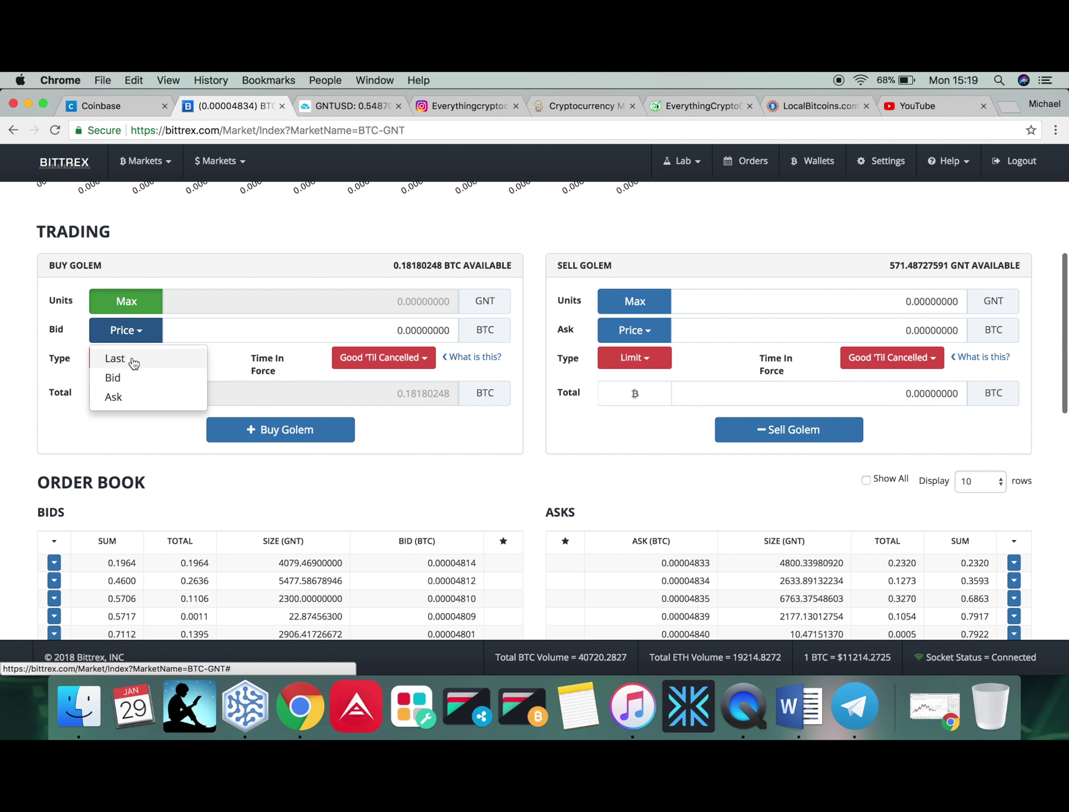
click(133, 361)
click(135, 331)
click(144, 376)
click(124, 330)
click(130, 396)
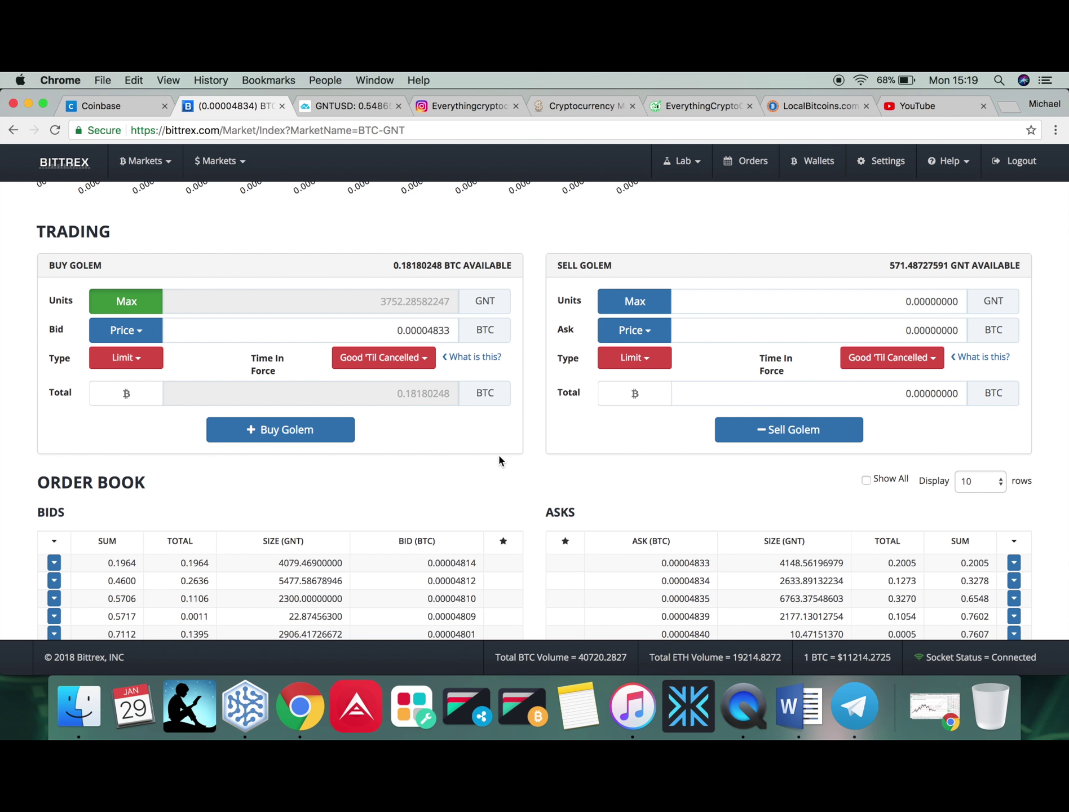
scroll(498, 460, down, 2)
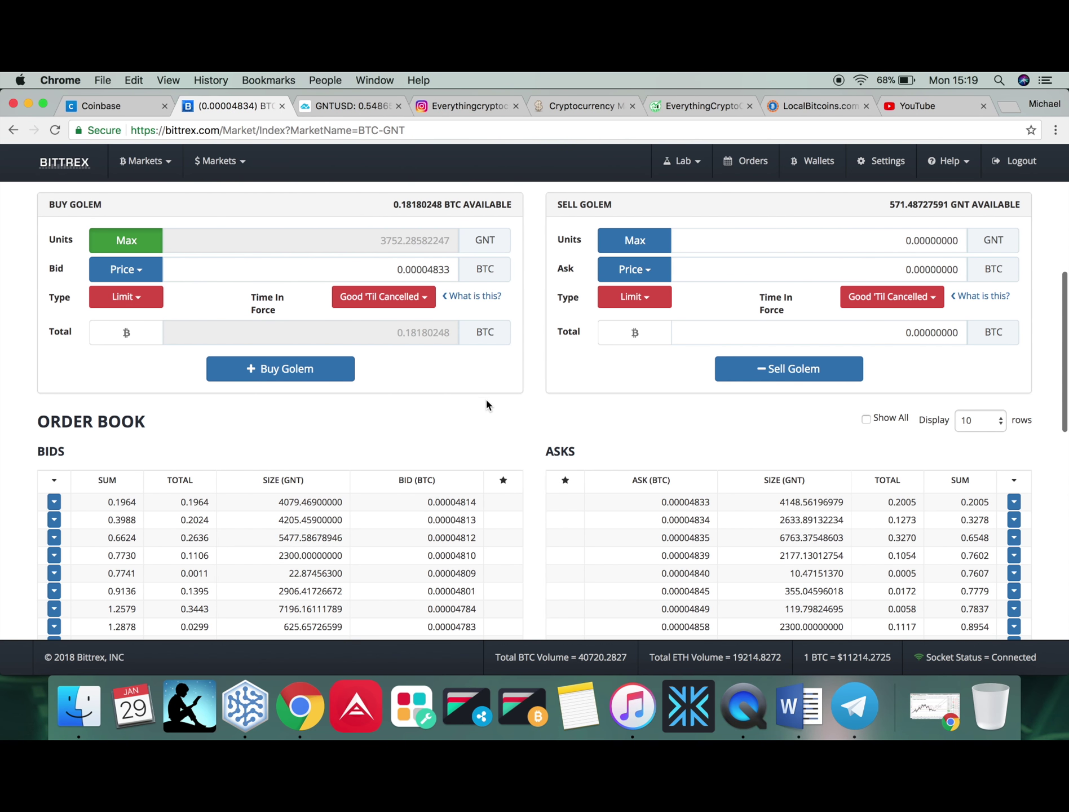
scroll(485, 397, up, 1)
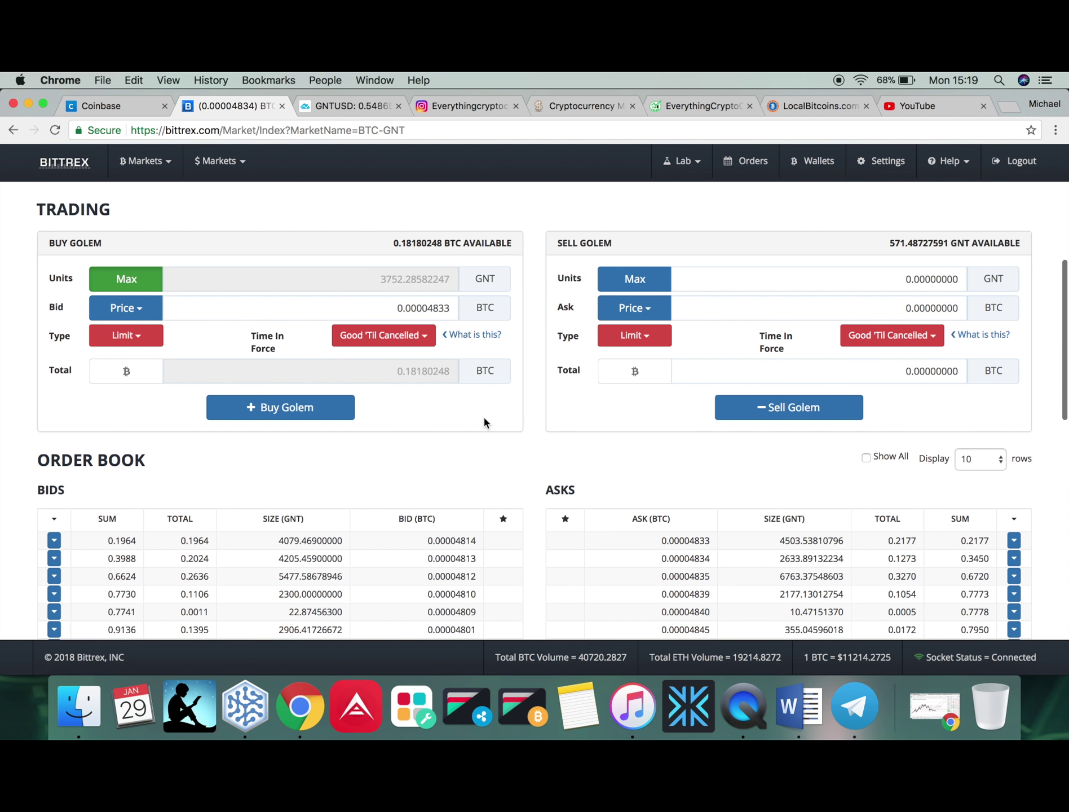
scroll(484, 419, down, 2)
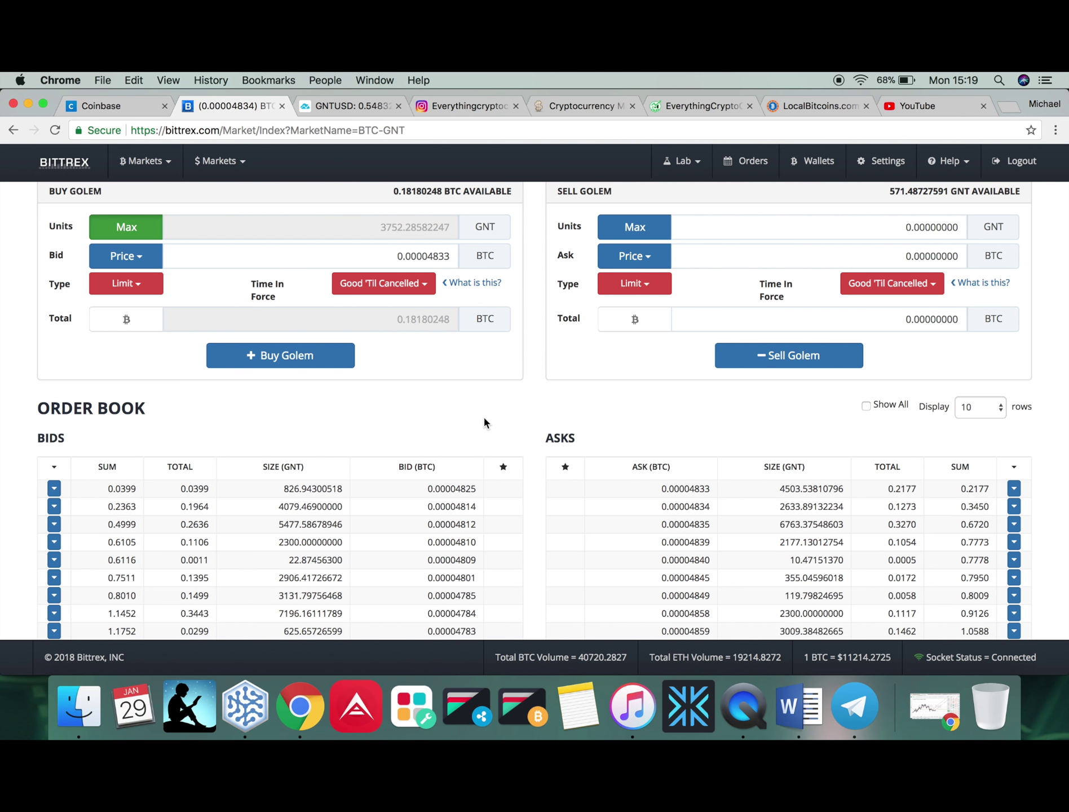
scroll(484, 422, up, 2)
Step: Set the bid price to the top bid, 0.00004825 BTC, buying 3758.50722902 GNT
click(126, 319)
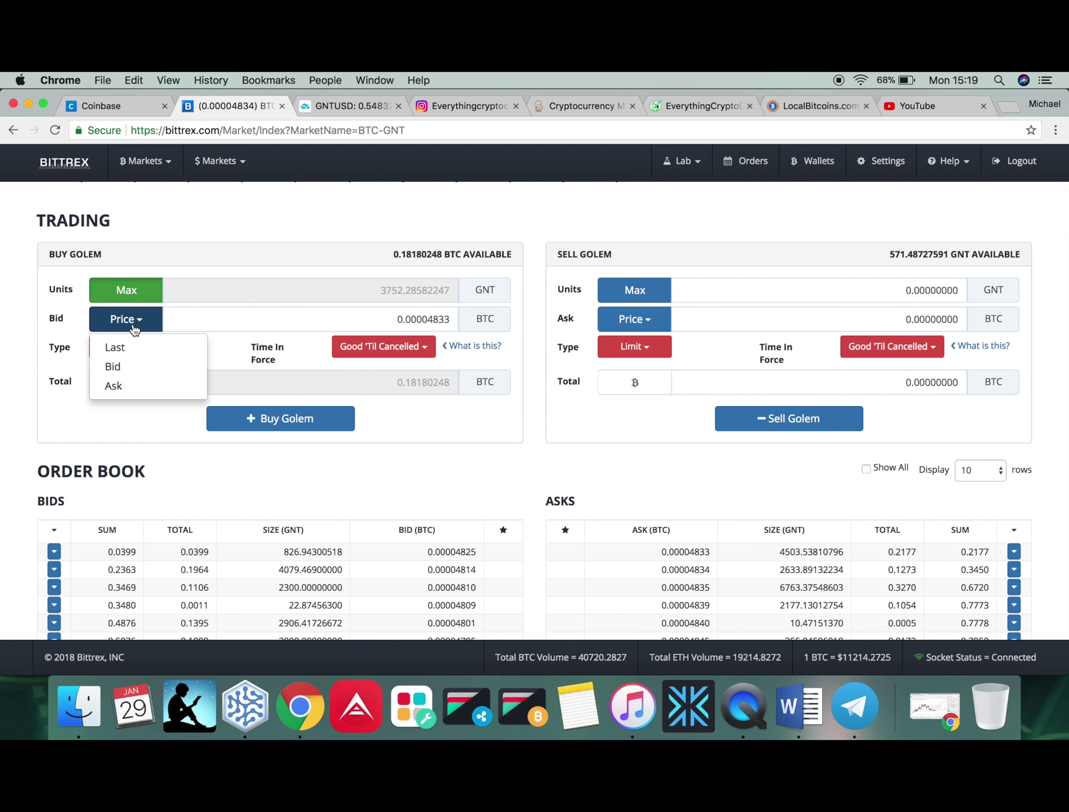
click(141, 349)
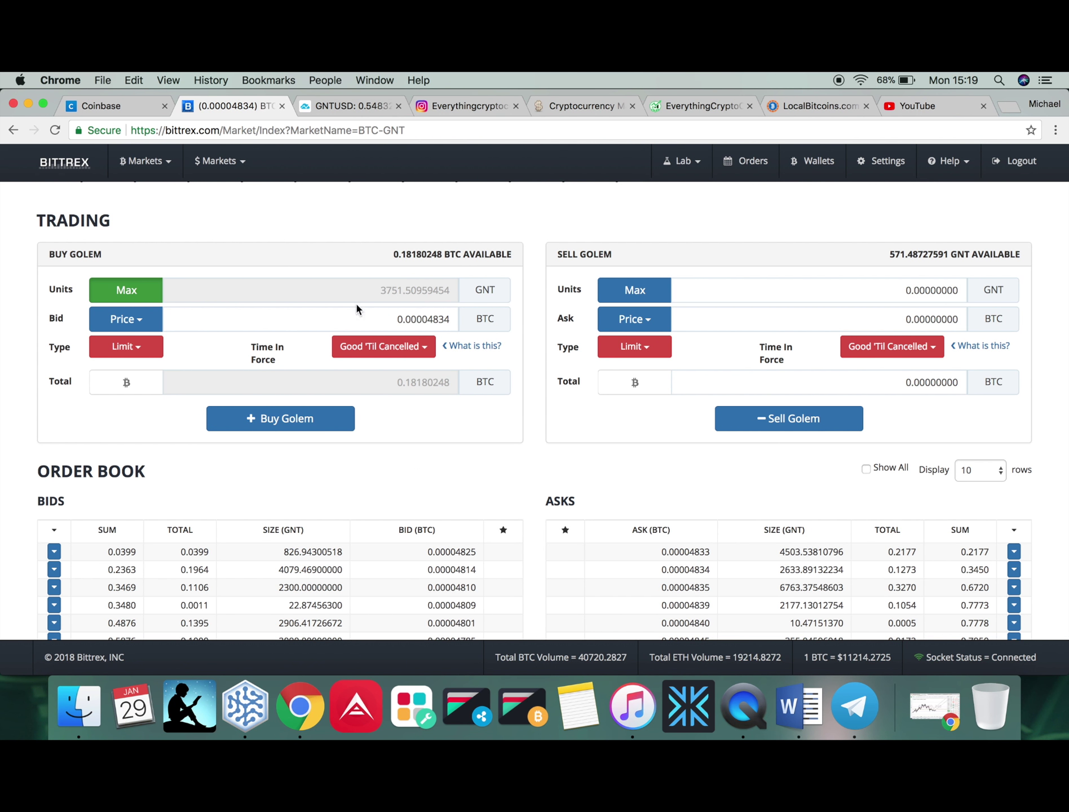
click(139, 321)
click(141, 345)
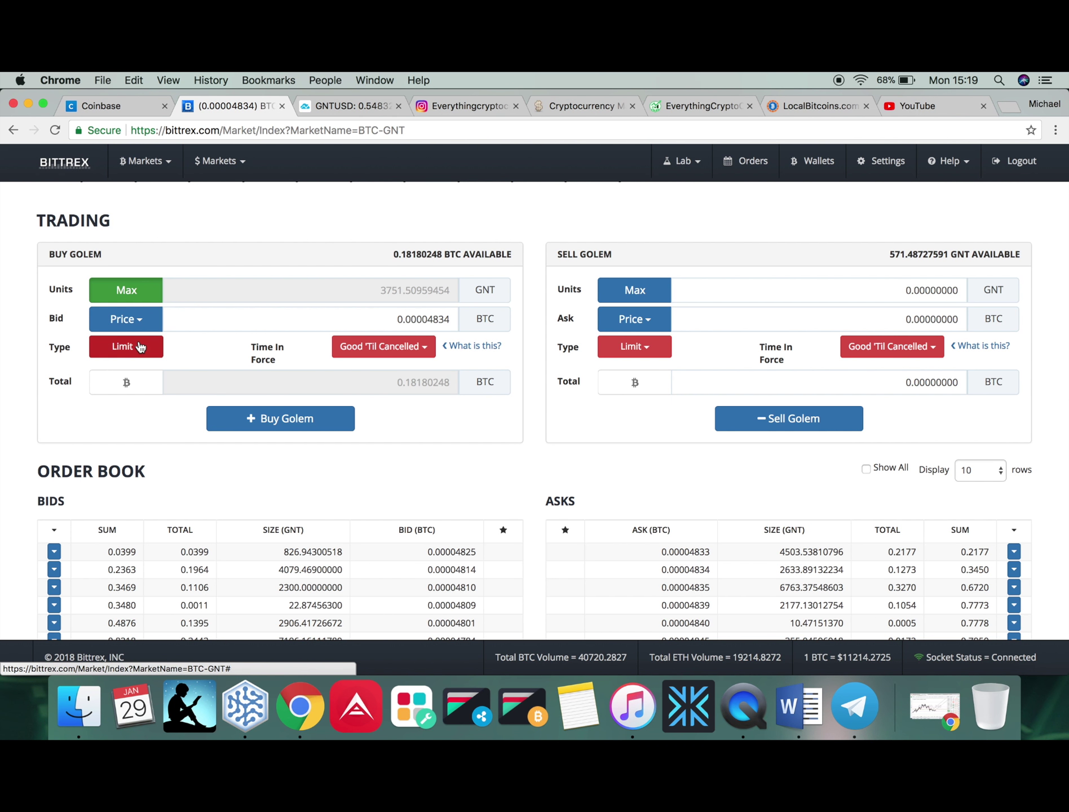
click(126, 319)
click(131, 368)
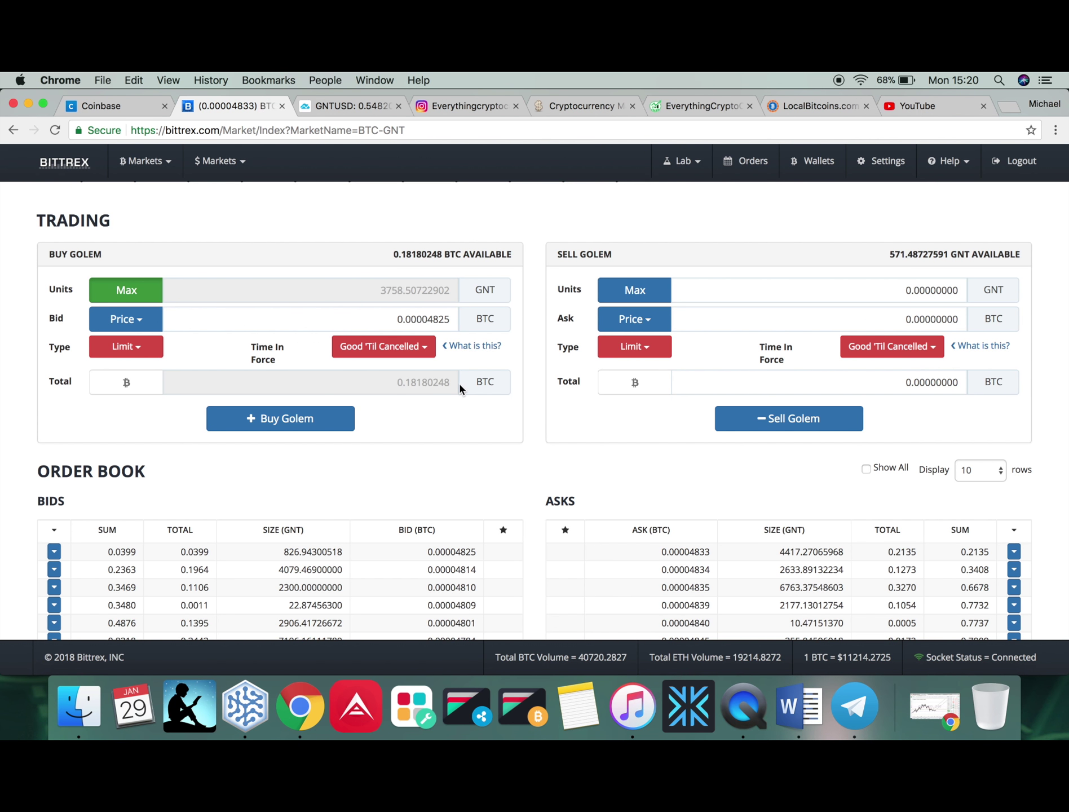
scroll(471, 426, down, 1)
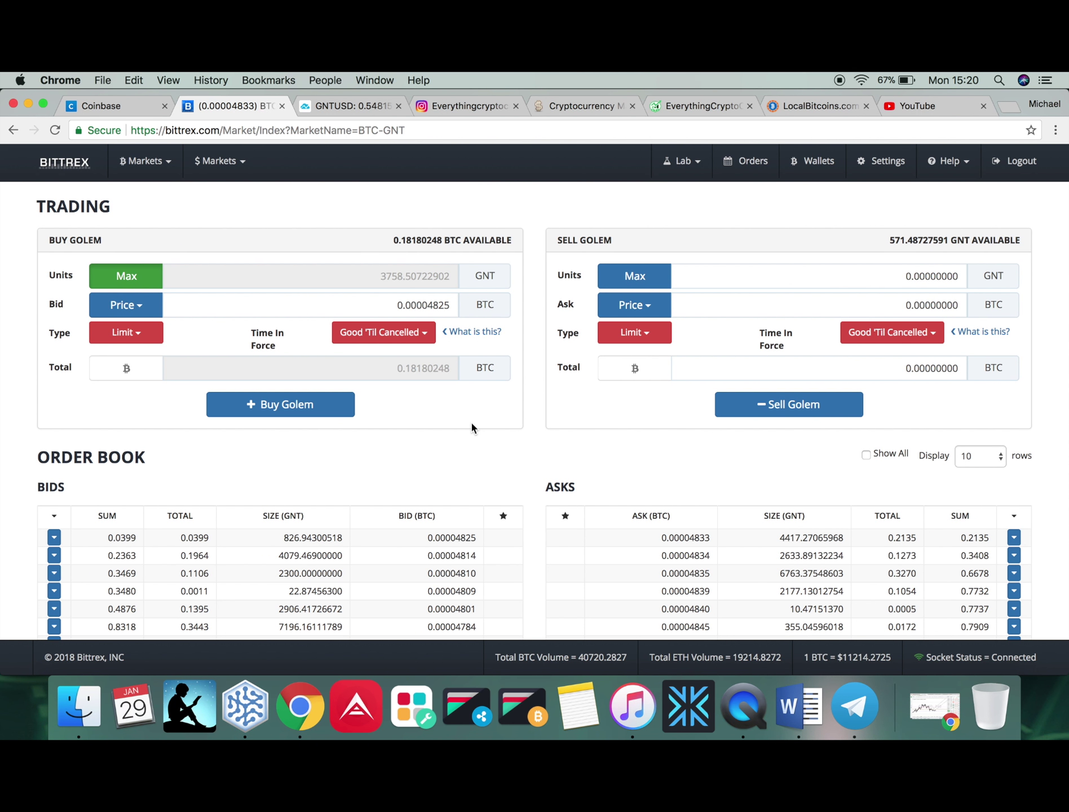
Step: Submit and confirm the Golem limit buy, then view the Wallets balances
click(312, 408)
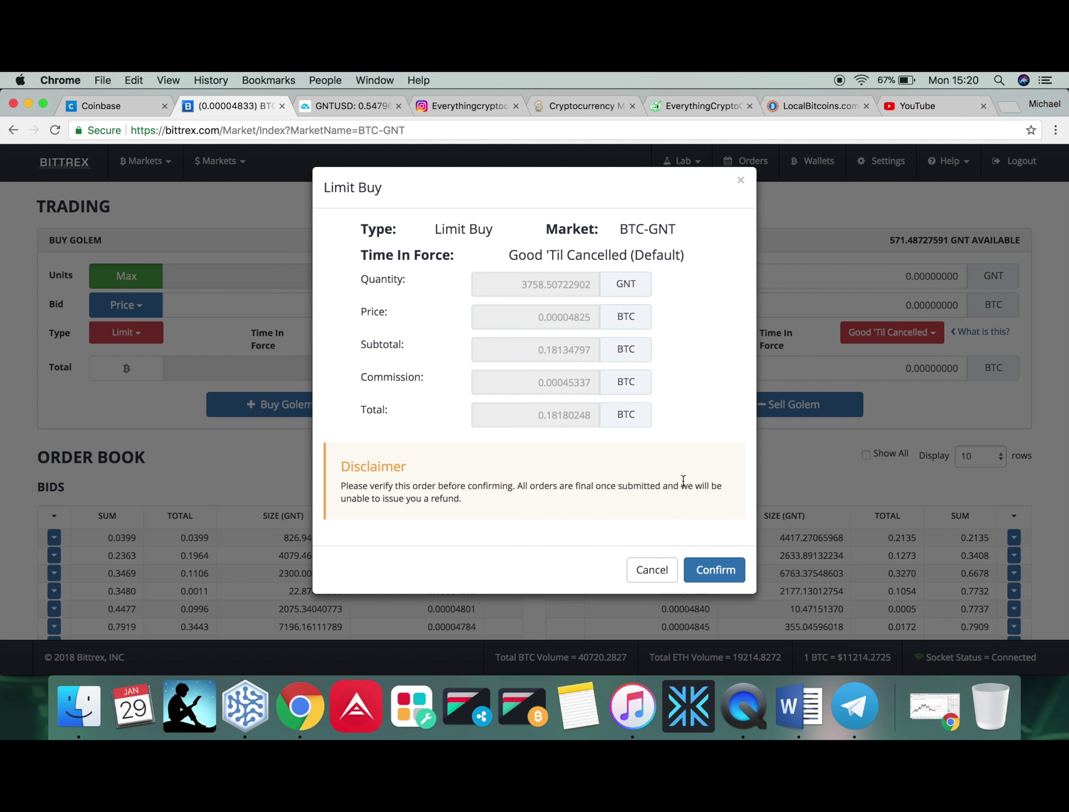
click(715, 570)
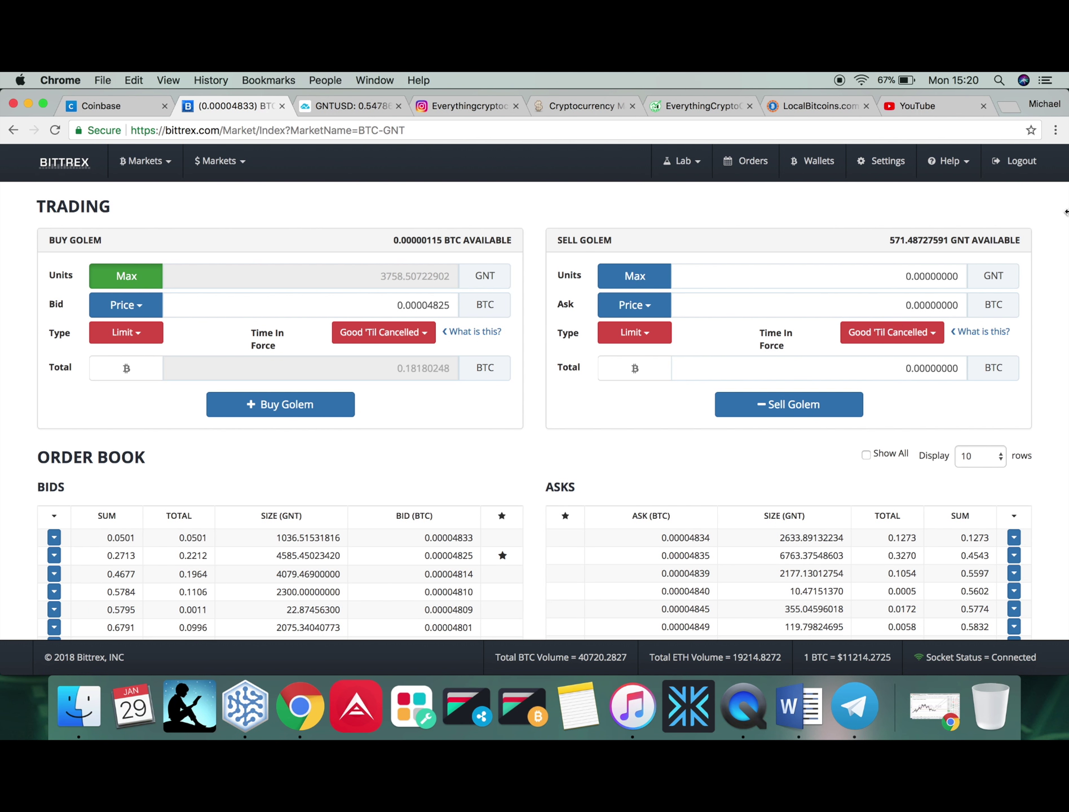
click(815, 161)
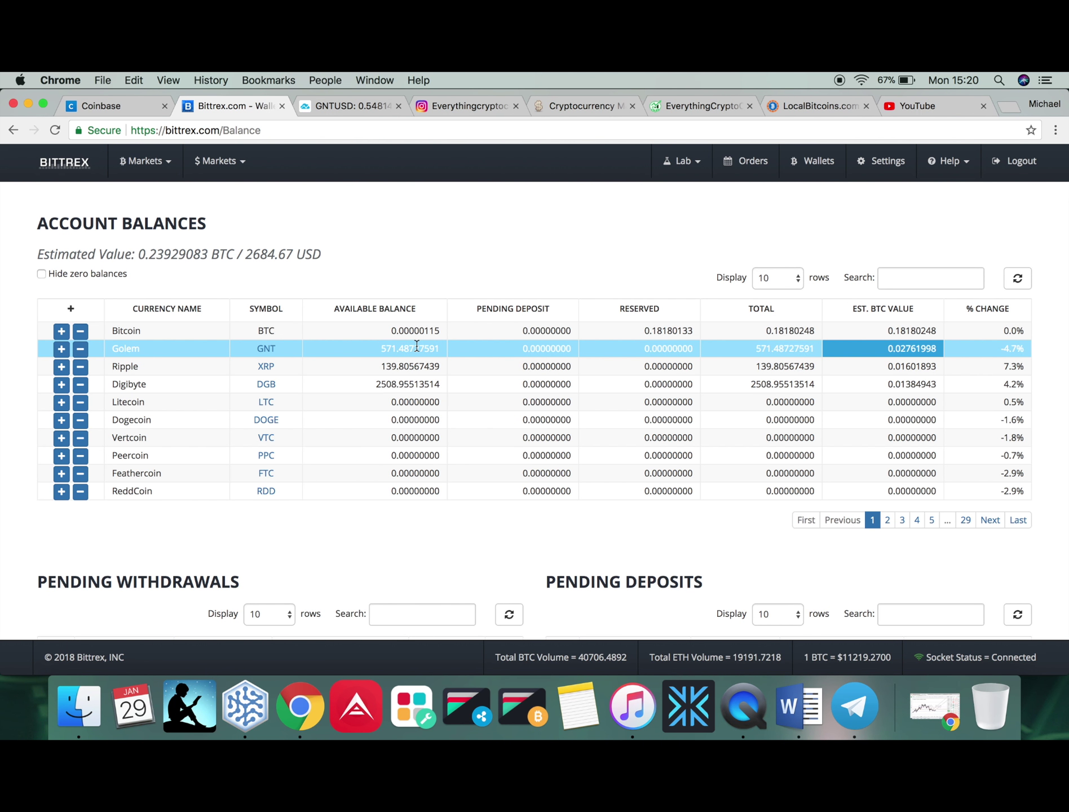
Step: Refresh the Bittrex balances and move the EverythingCryptoCurrencys tab to third place
click(1022, 279)
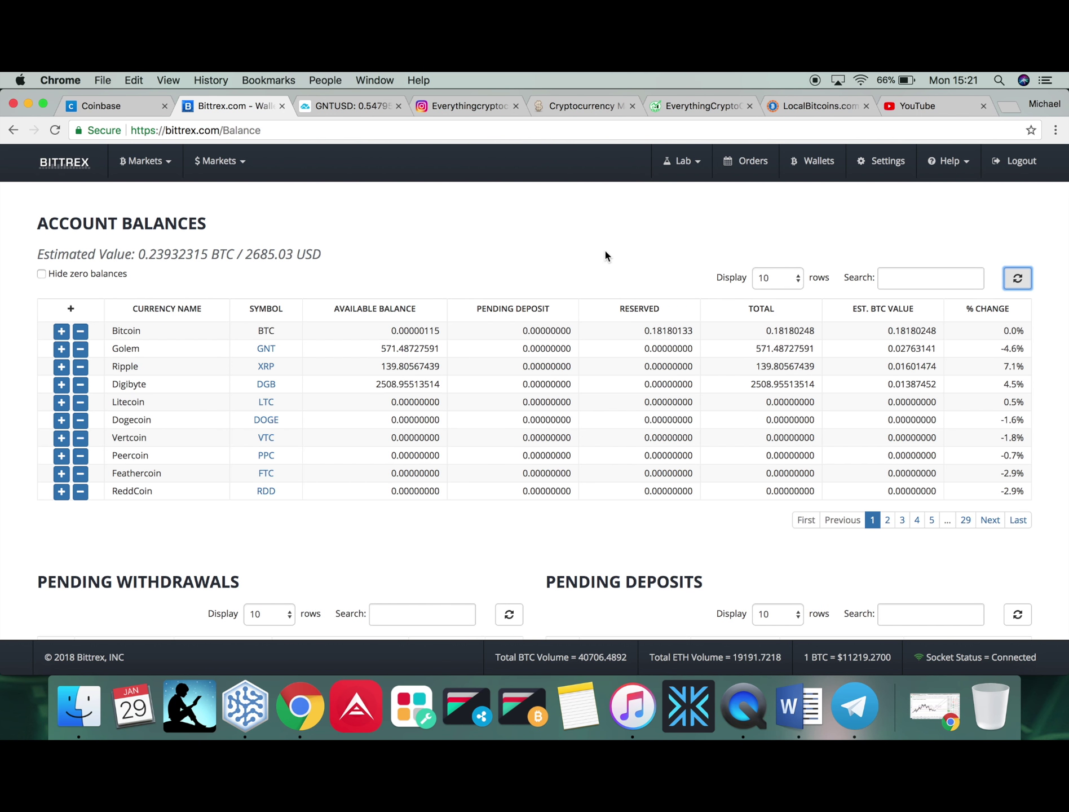
drag(688, 108, 341, 112)
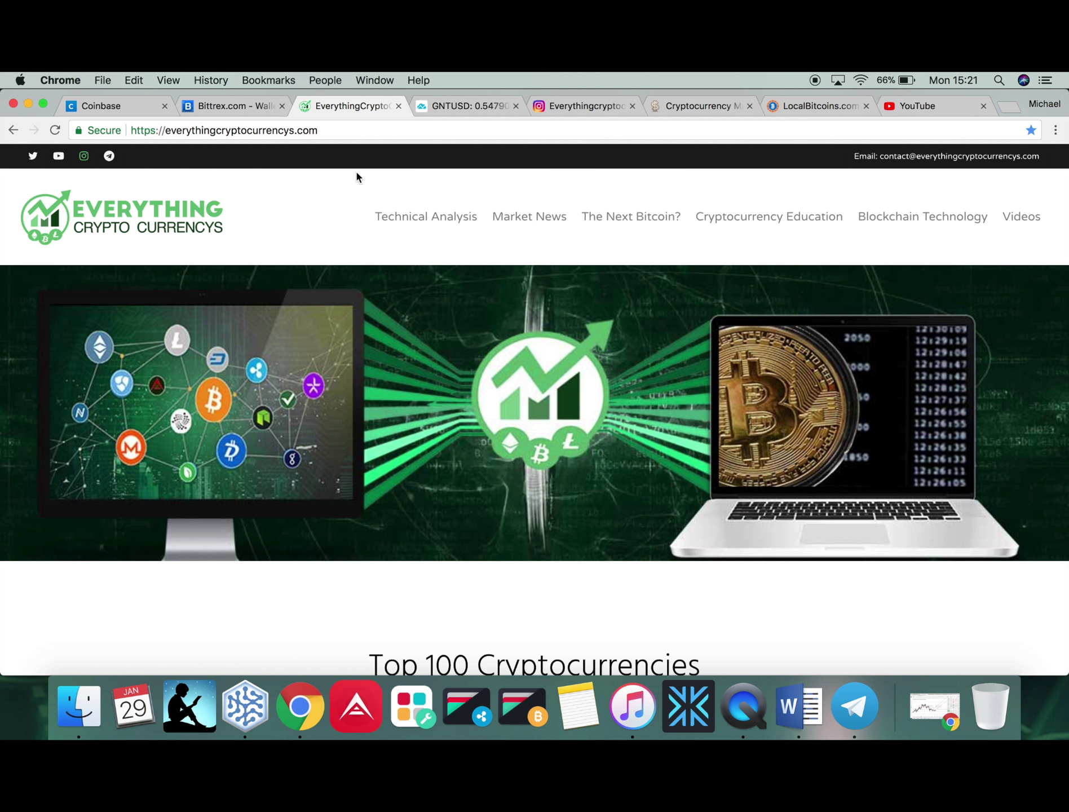
click(288, 126)
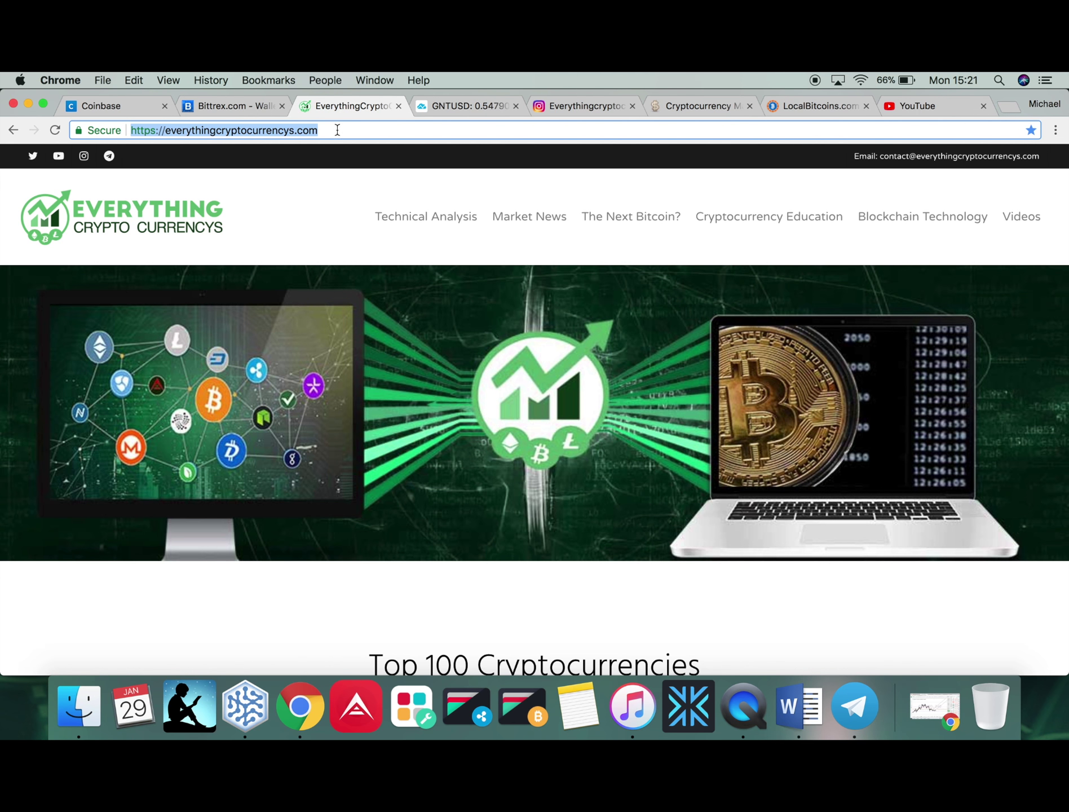
scroll(463, 329, down, 3)
scroll(464, 330, up, 3)
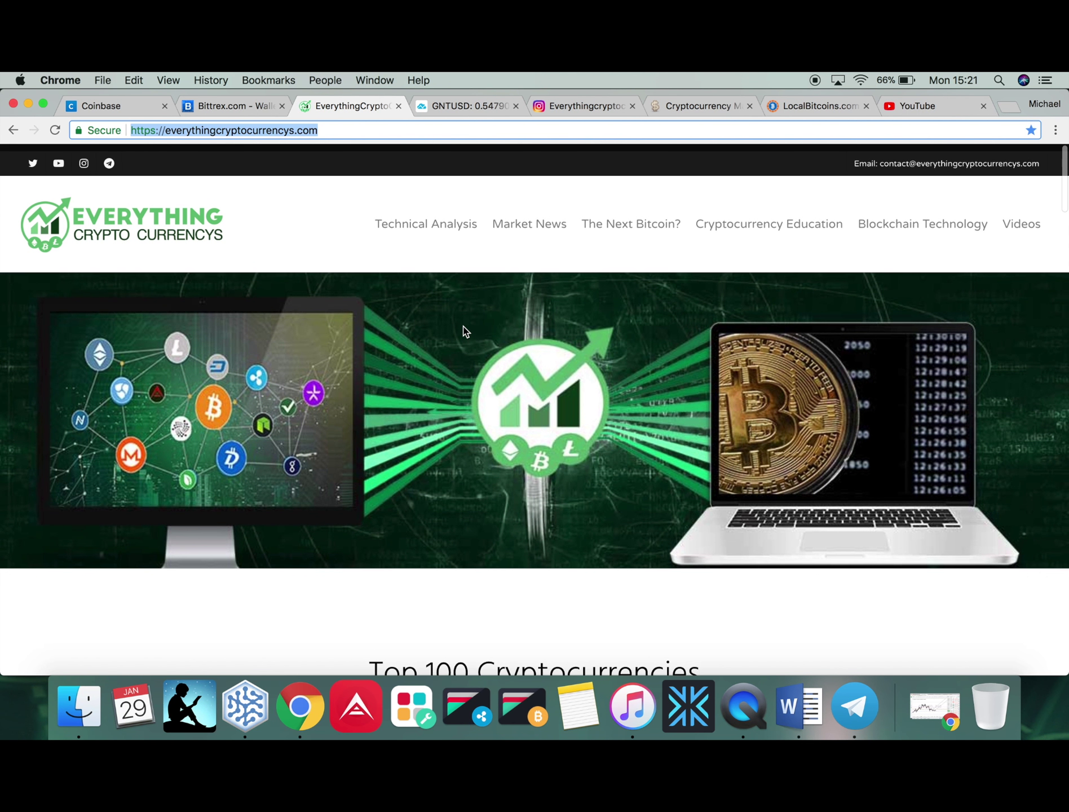